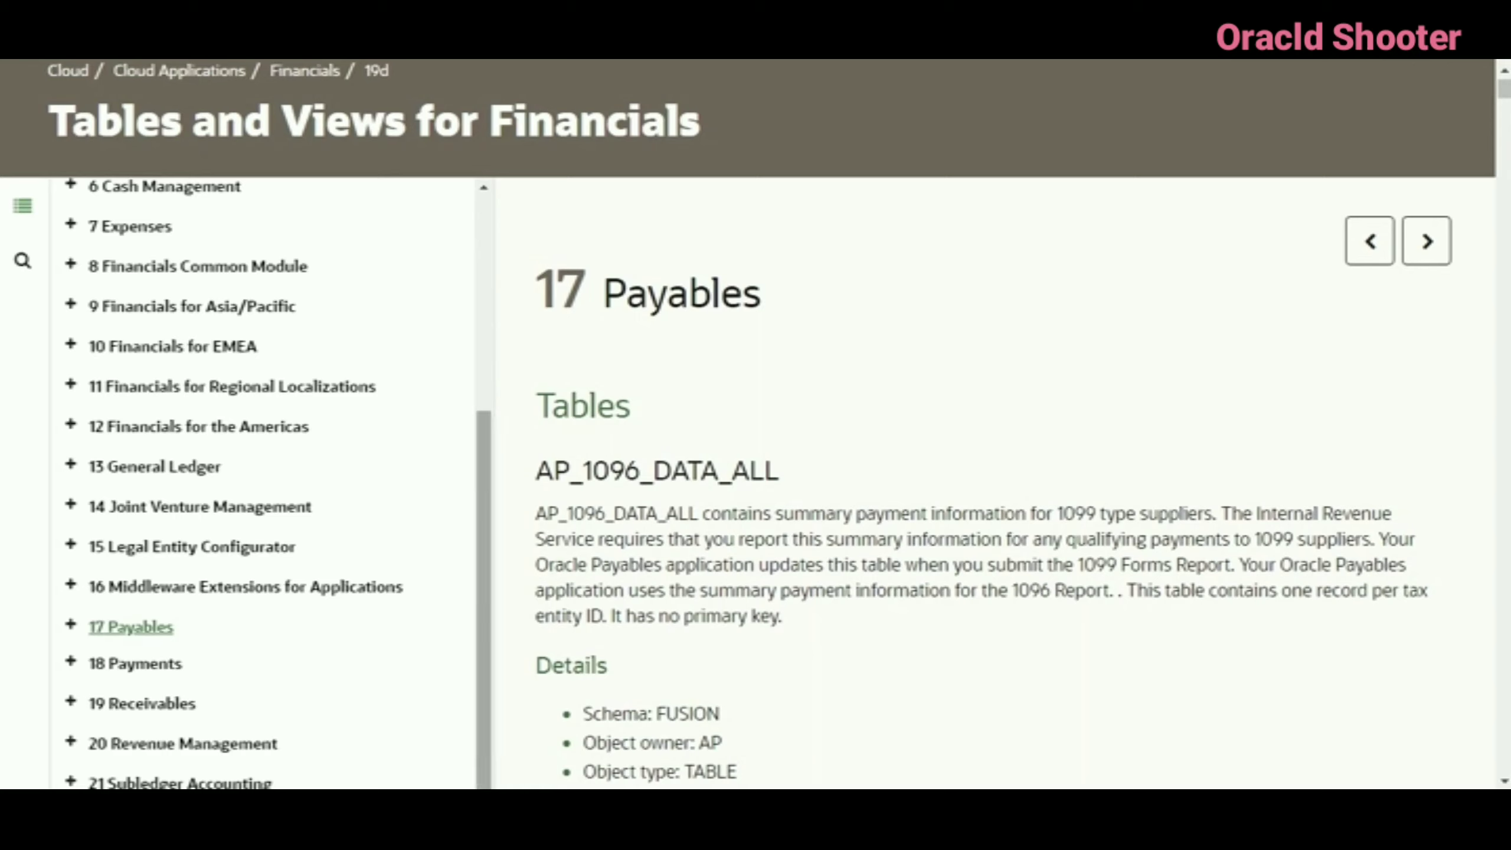
- Scroll the Help Center contents panel back to the top of the Financials tables reference
{"action": "scroll", "coordinate": [268, 476], "scroll_direction": "up", "scroll_amount": 3}
{"action": "scroll", "coordinate": [268, 477], "scroll_direction": "up", "scroll_amount": 4}
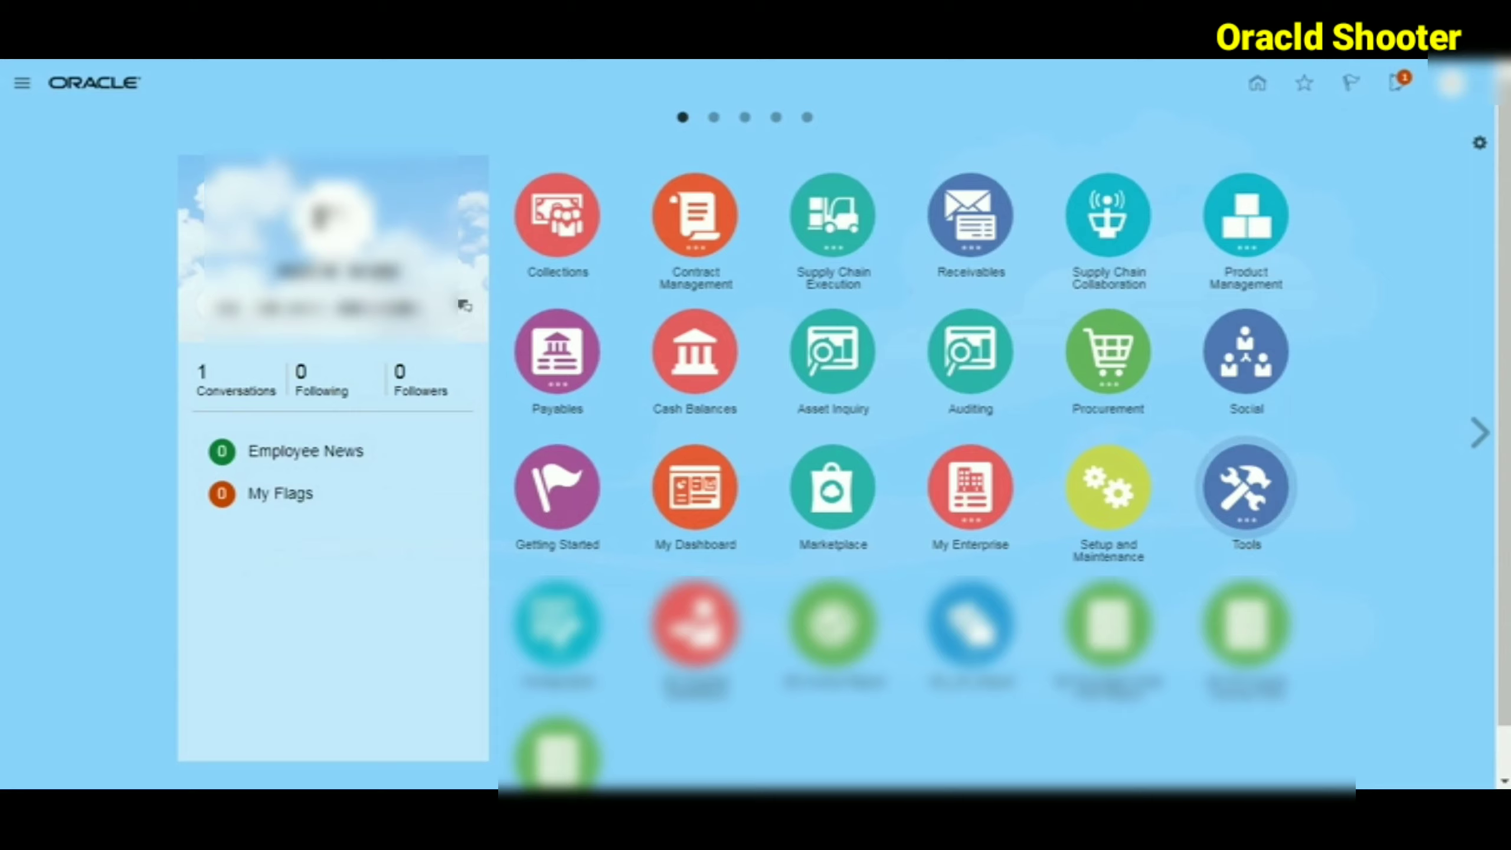
- Open Reports and Analytics from the Tools group on the springboard
{"action": "left_click", "coordinate": [1249, 494]}
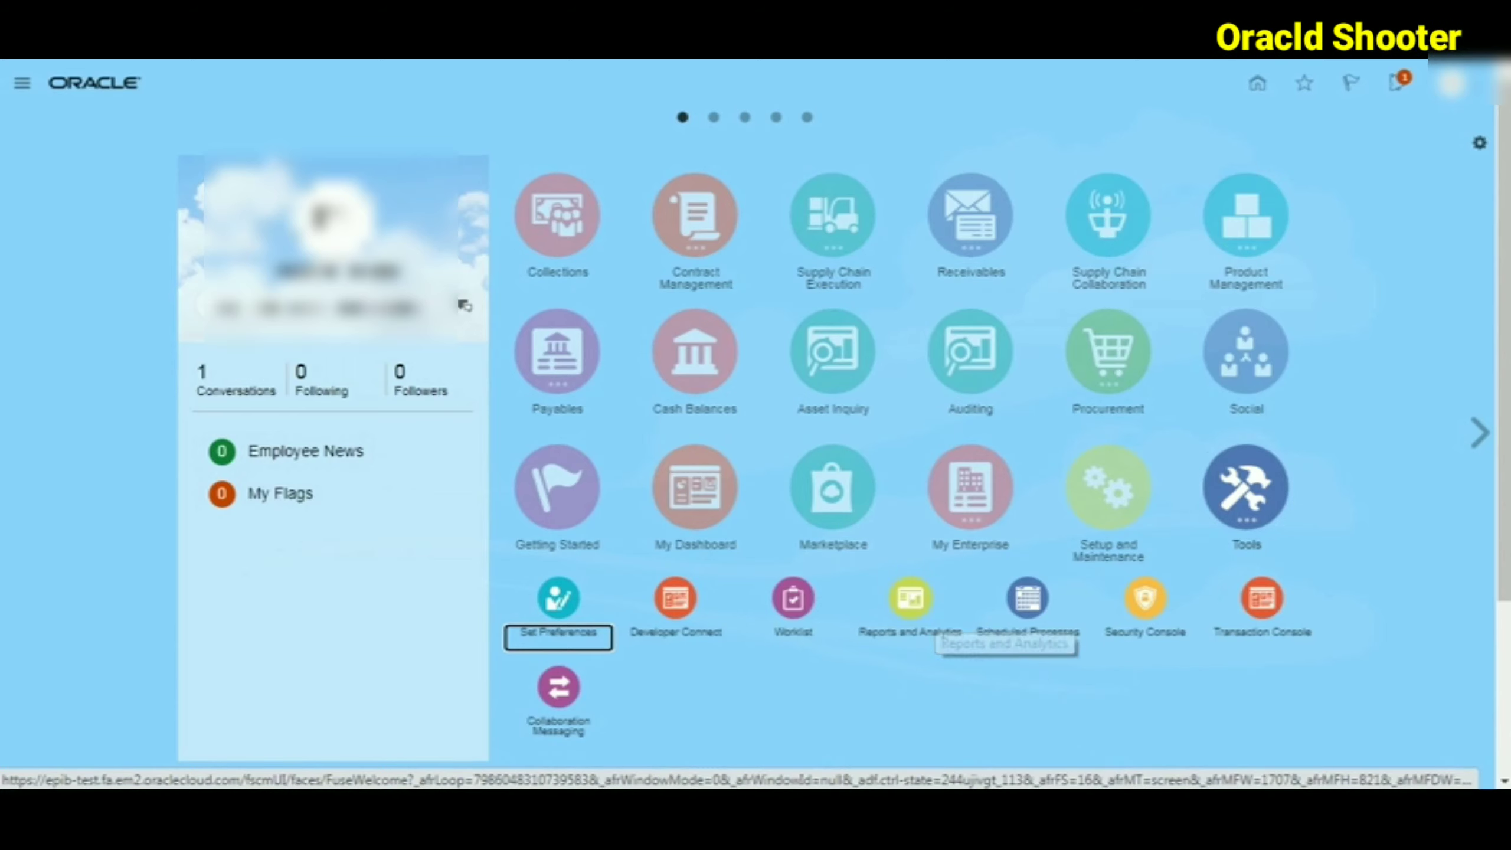
{"action": "left_click", "coordinate": [910, 604]}
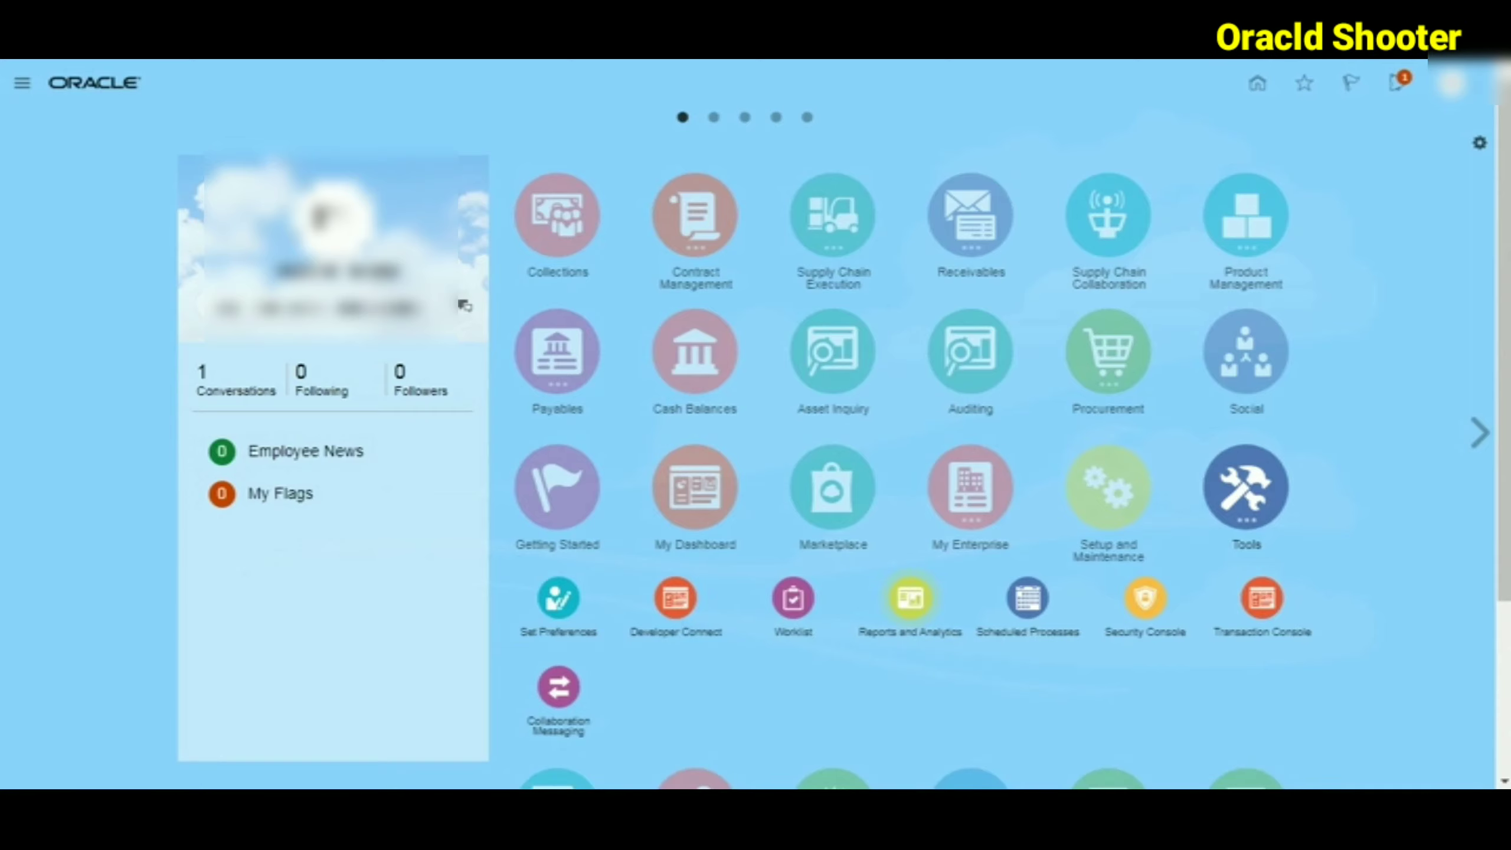
{"action": "left_click", "coordinate": [910, 596]}
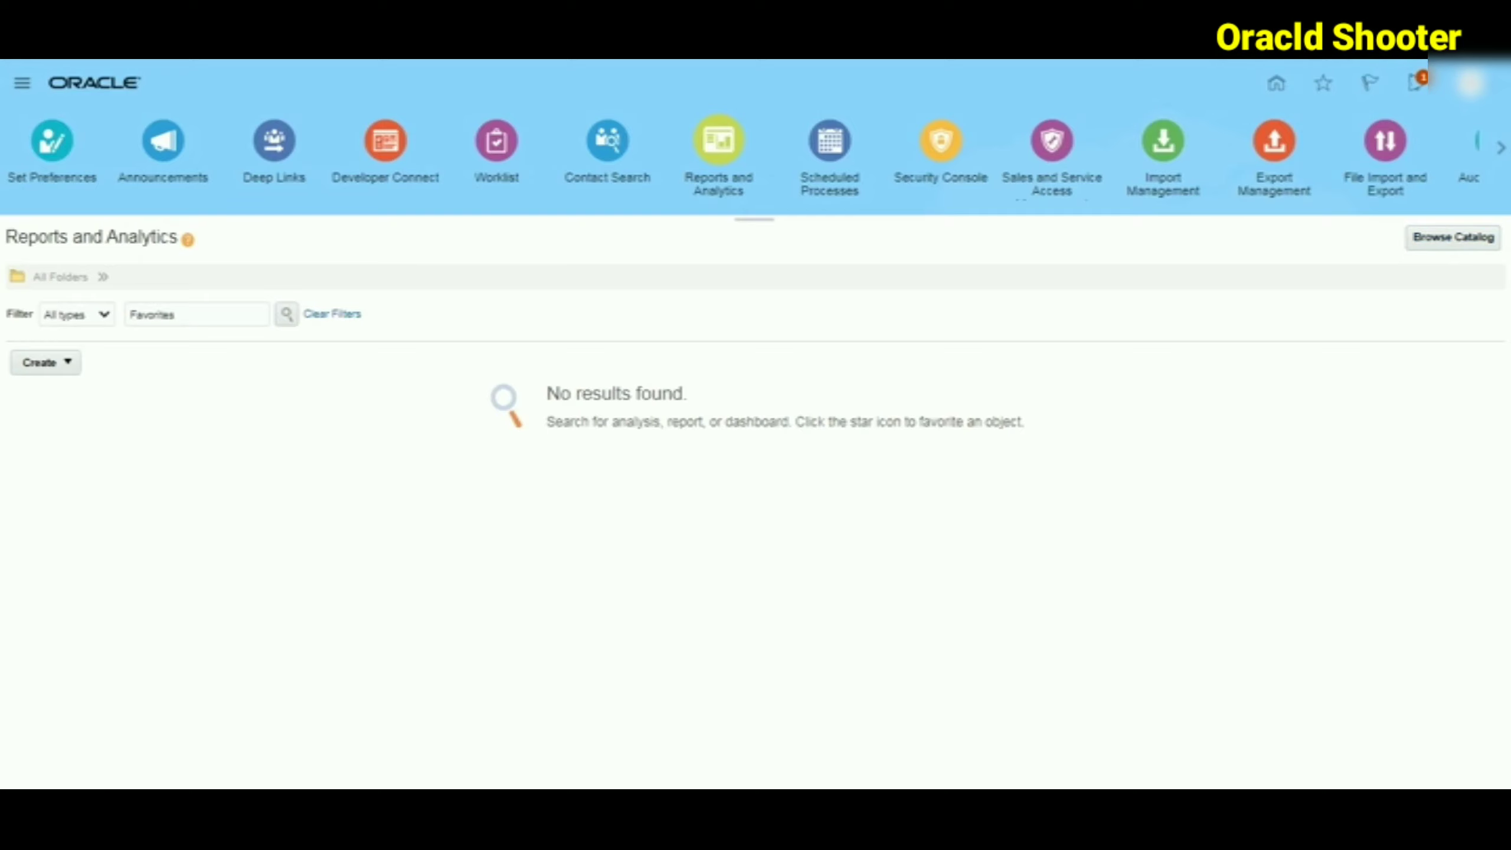
- Check the Create options, then browse the BI catalog at My Folders/Drafts
{"action": "left_click", "coordinate": [46, 363]}
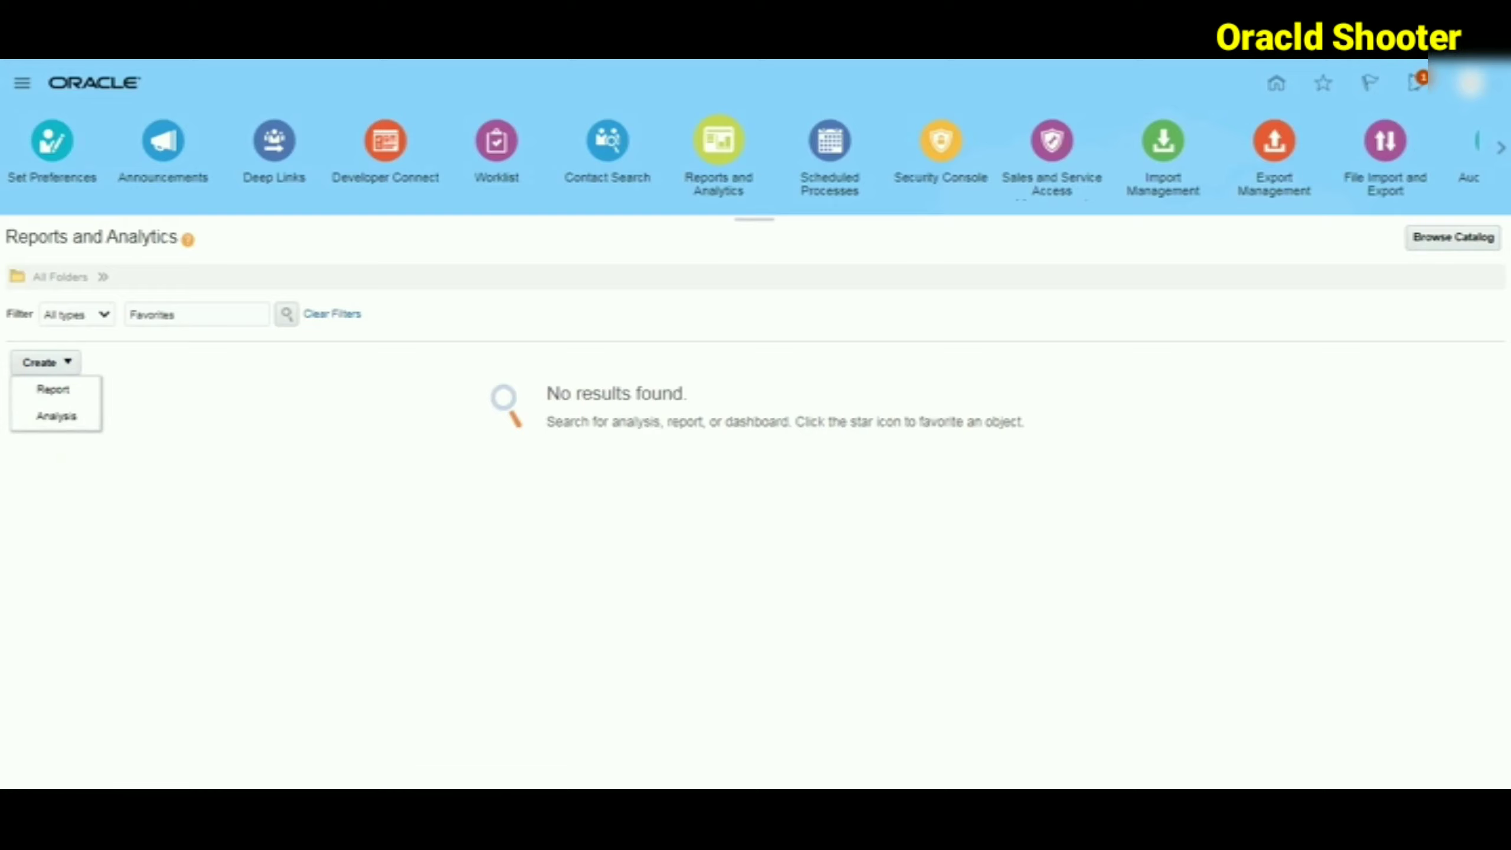
{"action": "key", "text": "Escape"}
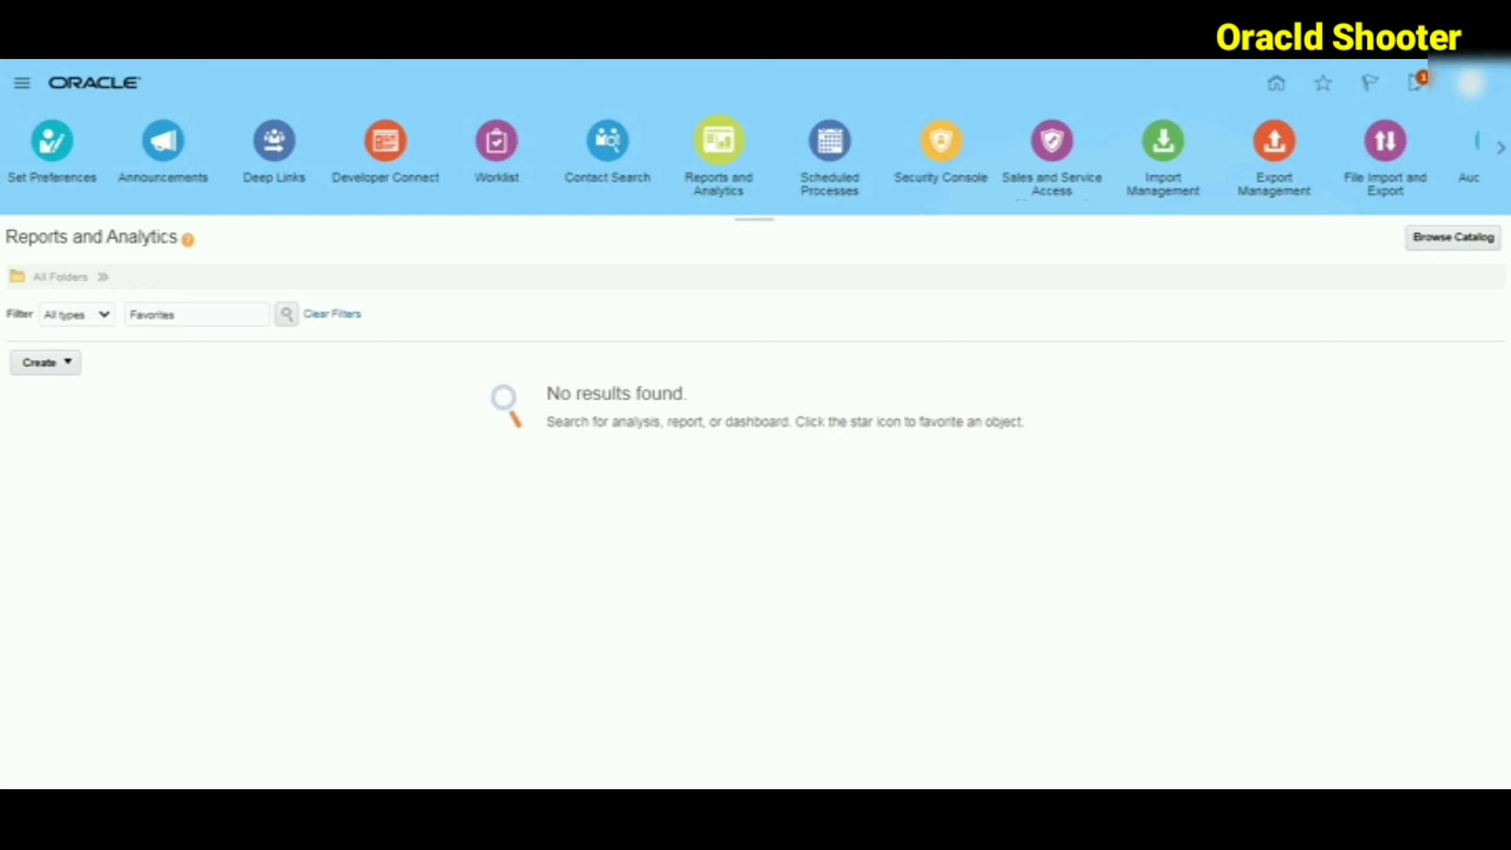
{"action": "left_click", "coordinate": [1453, 238]}
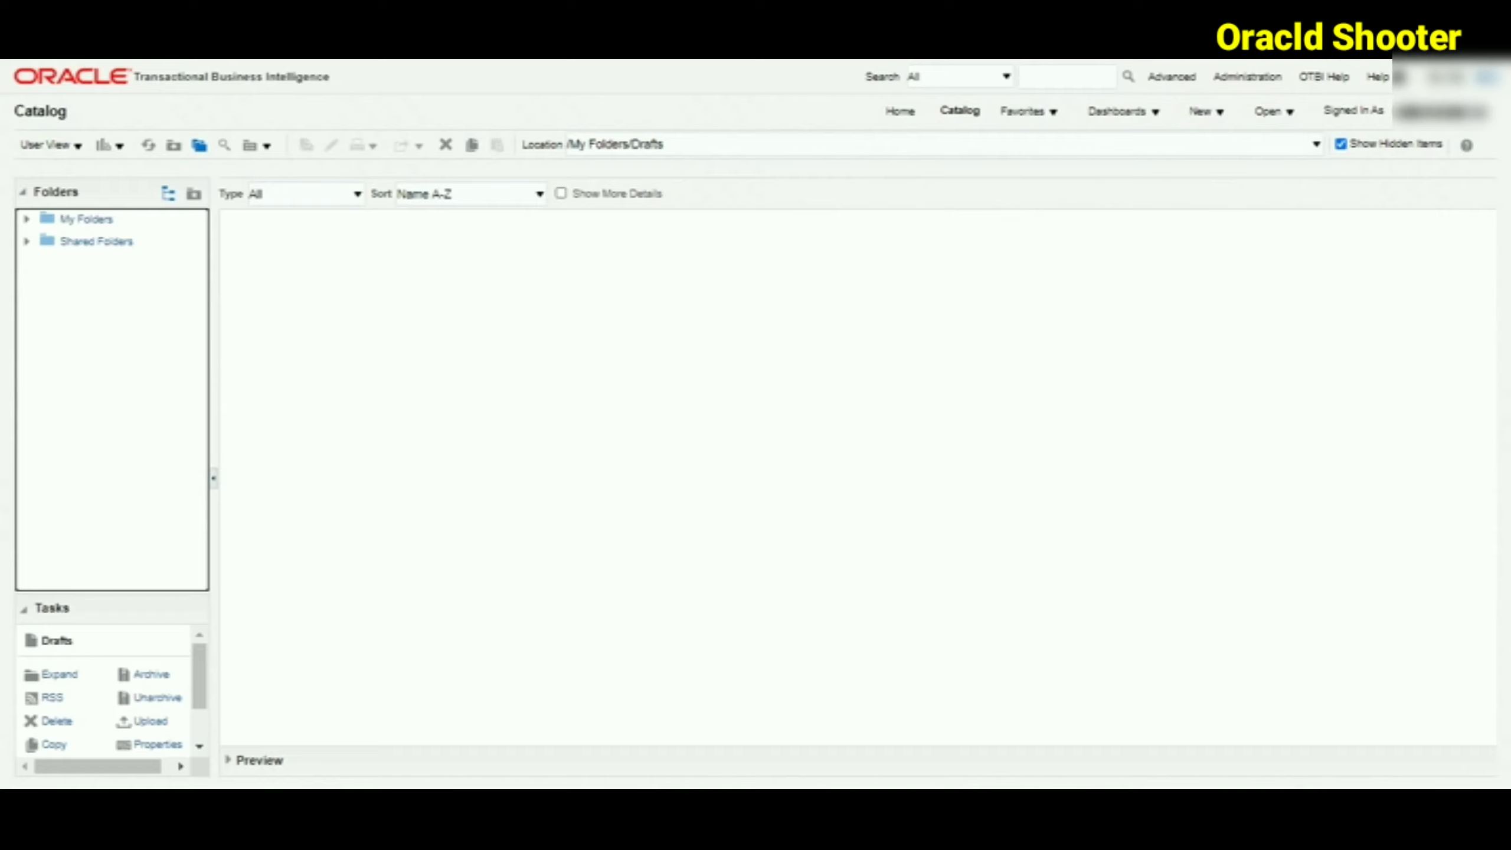
- Create a new Data Model from the catalog's New menu under Published Reporting
{"action": "left_click", "coordinate": [1207, 111]}
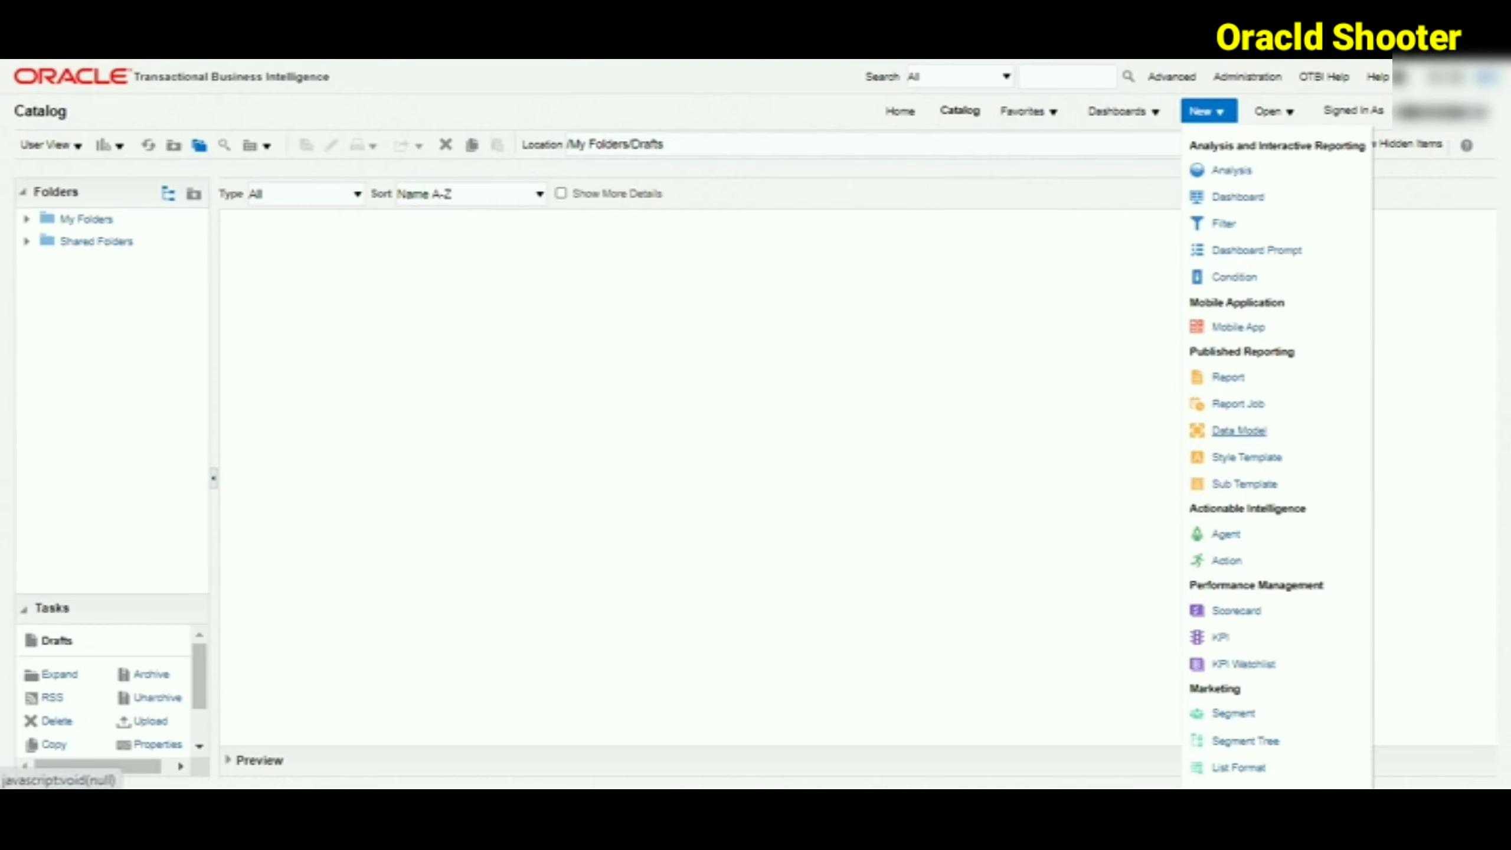
{"action": "left_click", "coordinate": [1238, 430]}
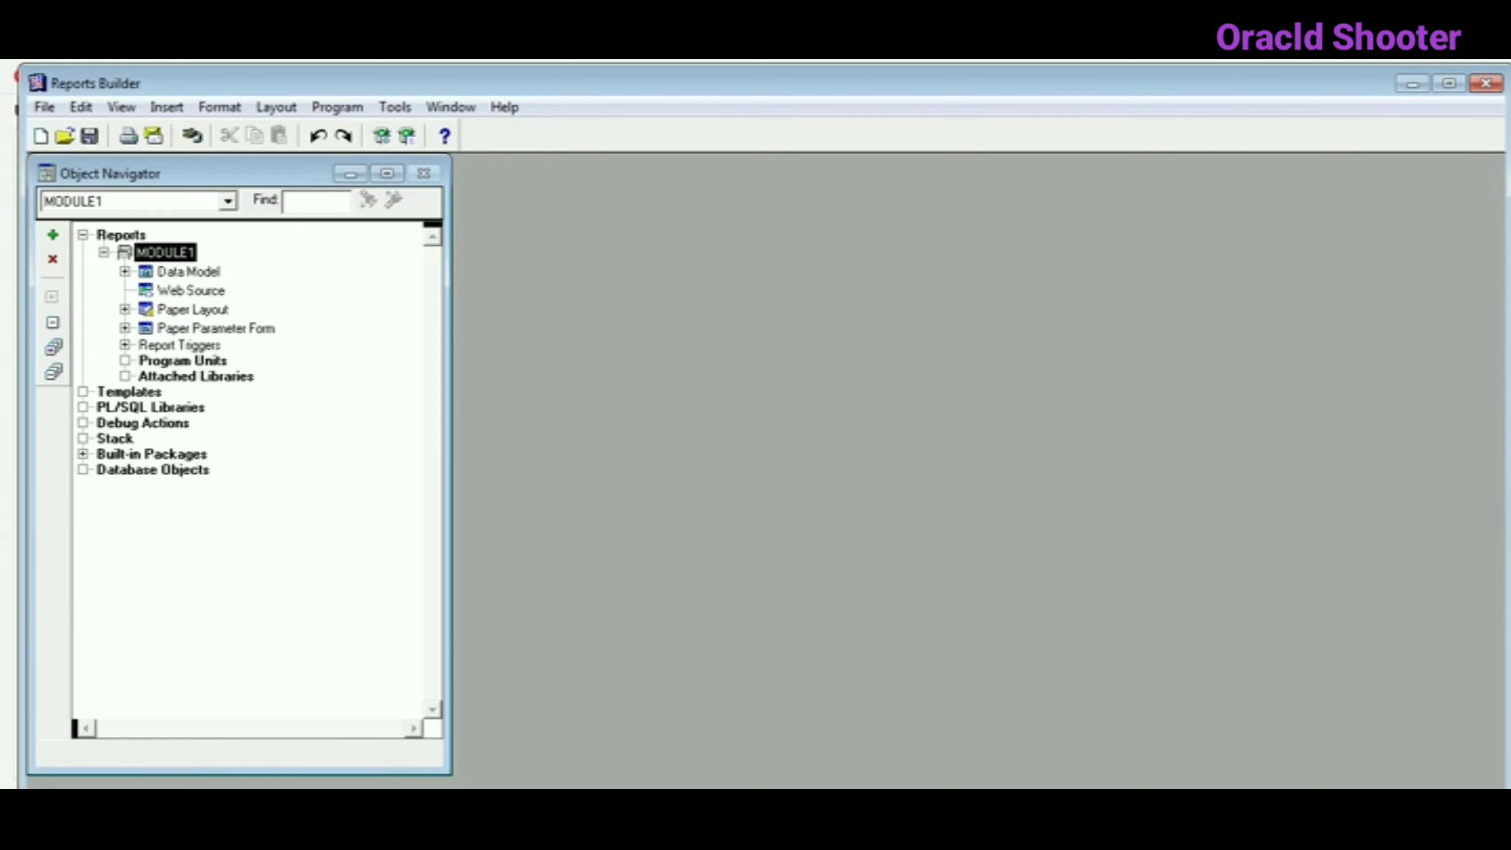
- Open MODULE1's data model editor and draw a new SQL query box on the canvas
{"action": "left_click", "coordinate": [188, 271]}
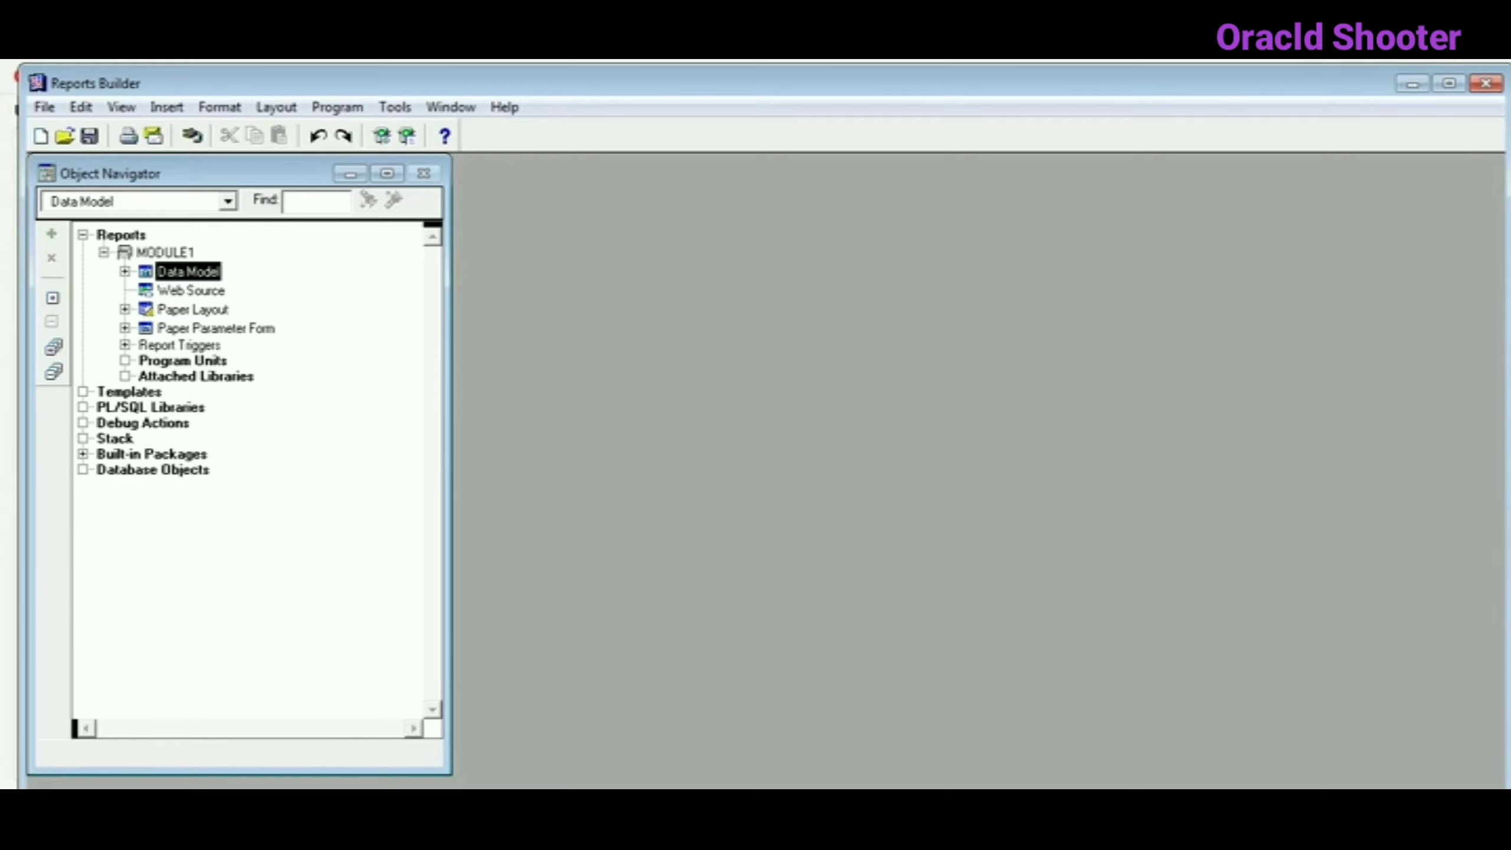
{"action": "double_click", "coordinate": [145, 272]}
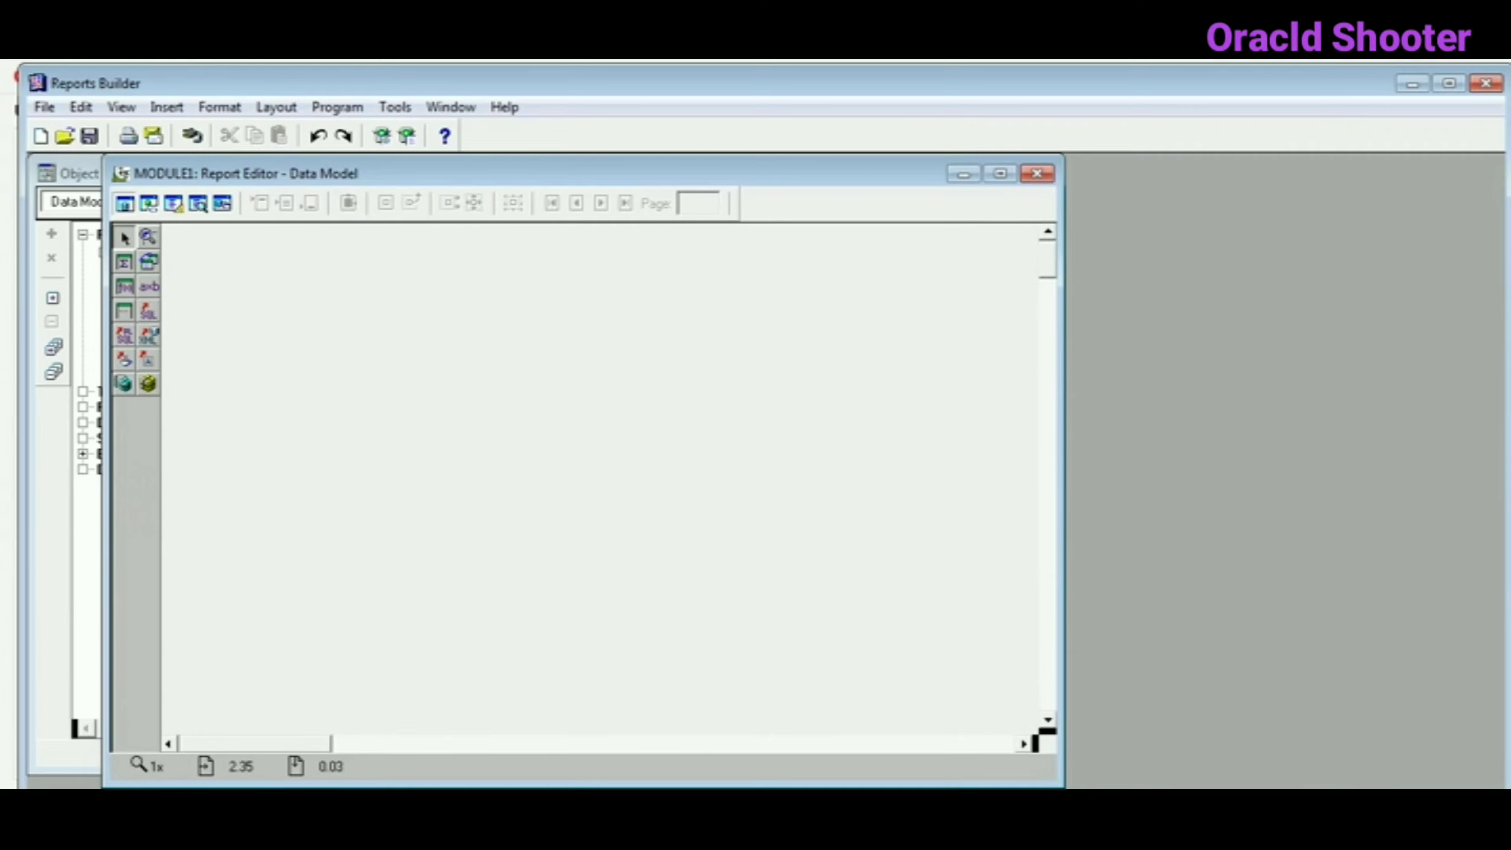
{"action": "left_click_drag", "start_coordinate": [437, 173], "coordinate": [609, 172]}
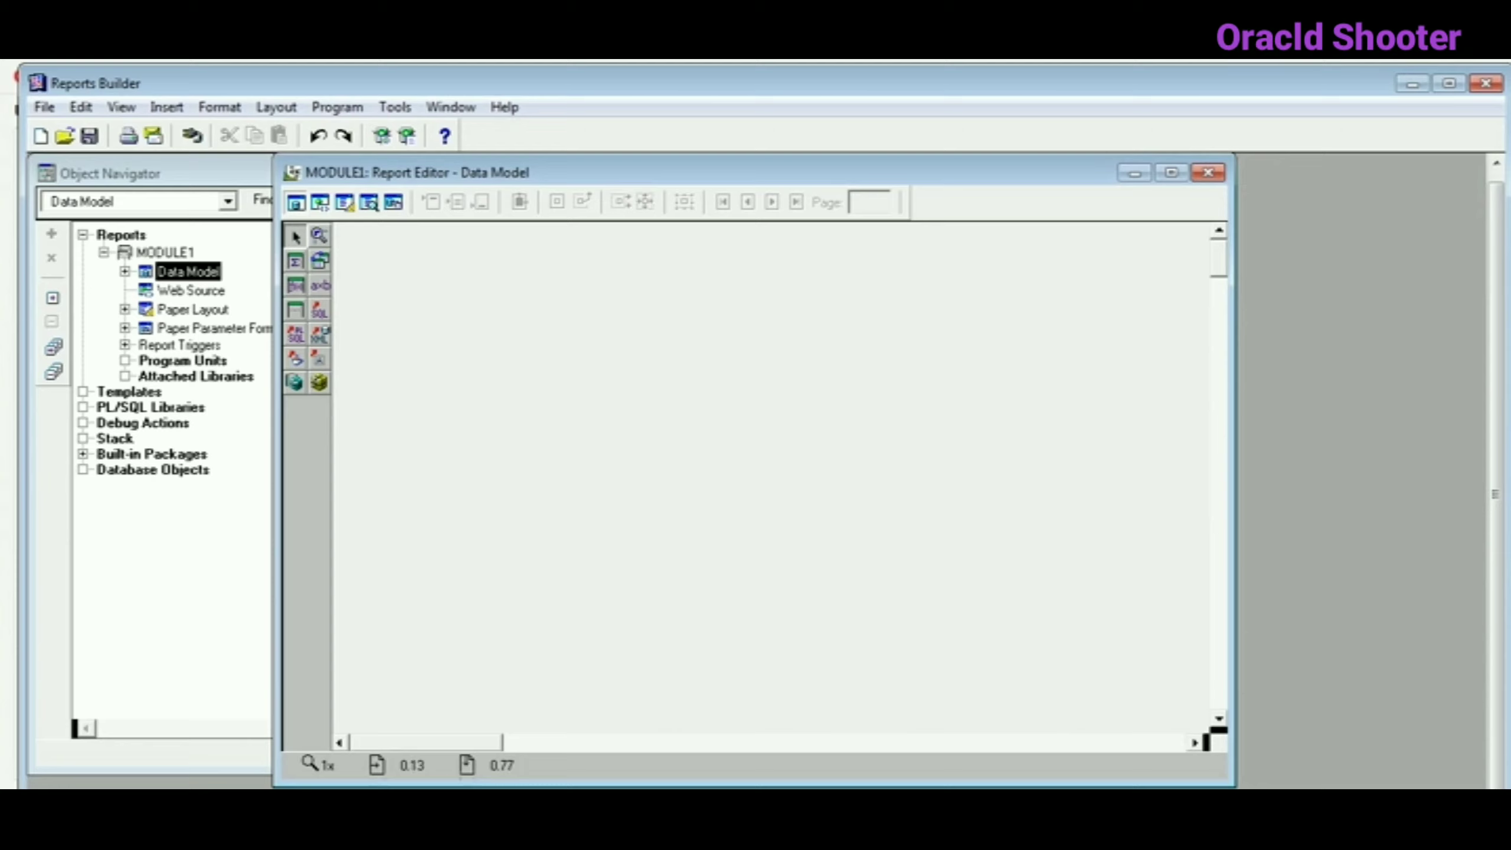
{"action": "left_click", "coordinate": [320, 310]}
{"action": "left_click_drag", "start_coordinate": [445, 272], "coordinate": [663, 327]}
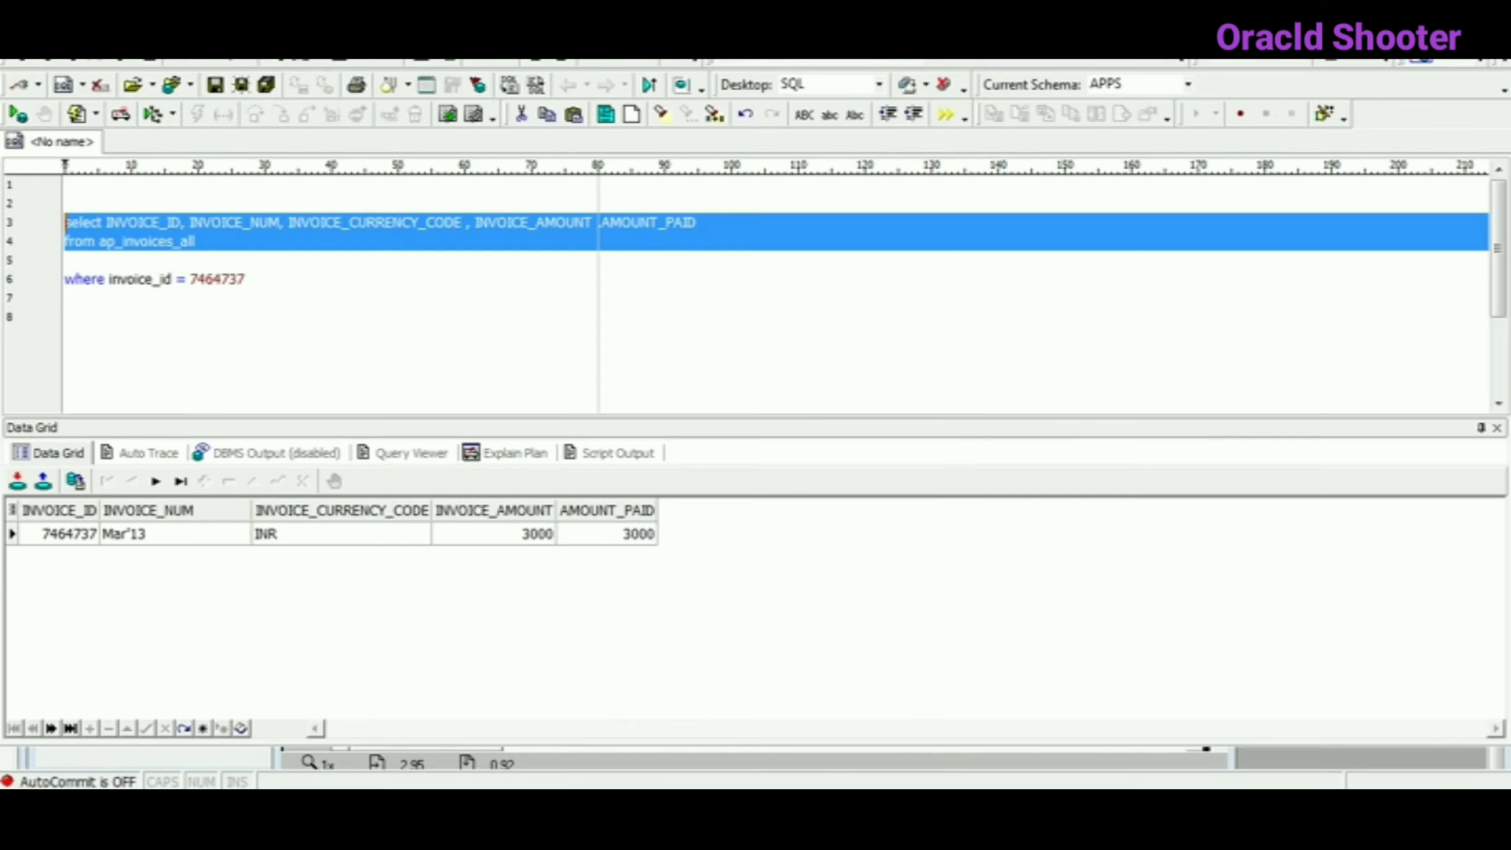
- Paste the ap_invoices_all invoice select into Q_1's statement, skipping the database connection
{"action": "key", "text": "ctrl+c"}
{"action": "key", "text": "alt+Tab"}
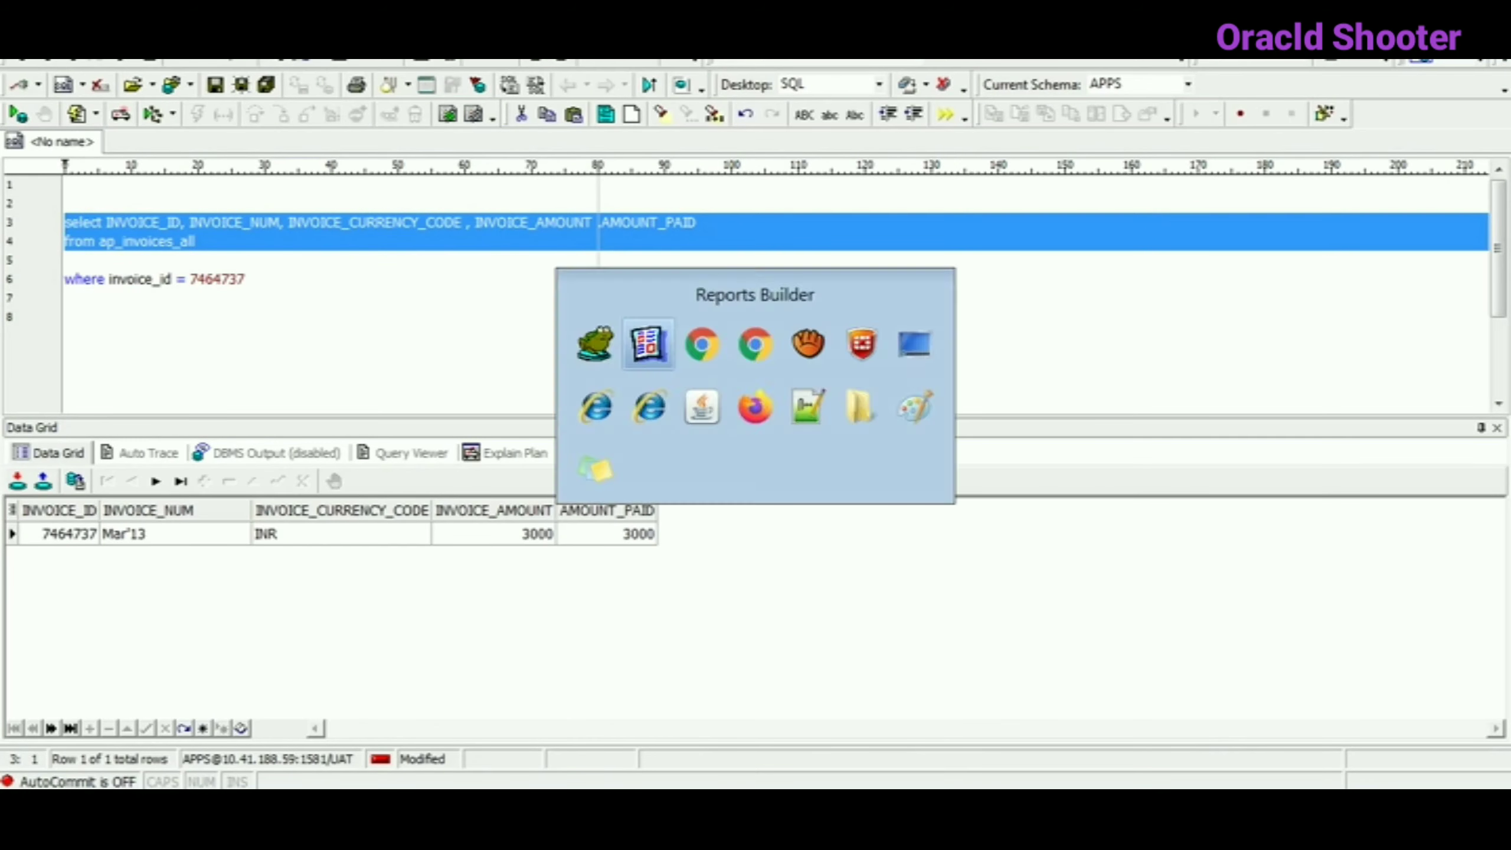
{"action": "key", "text": "ctrl+v"}
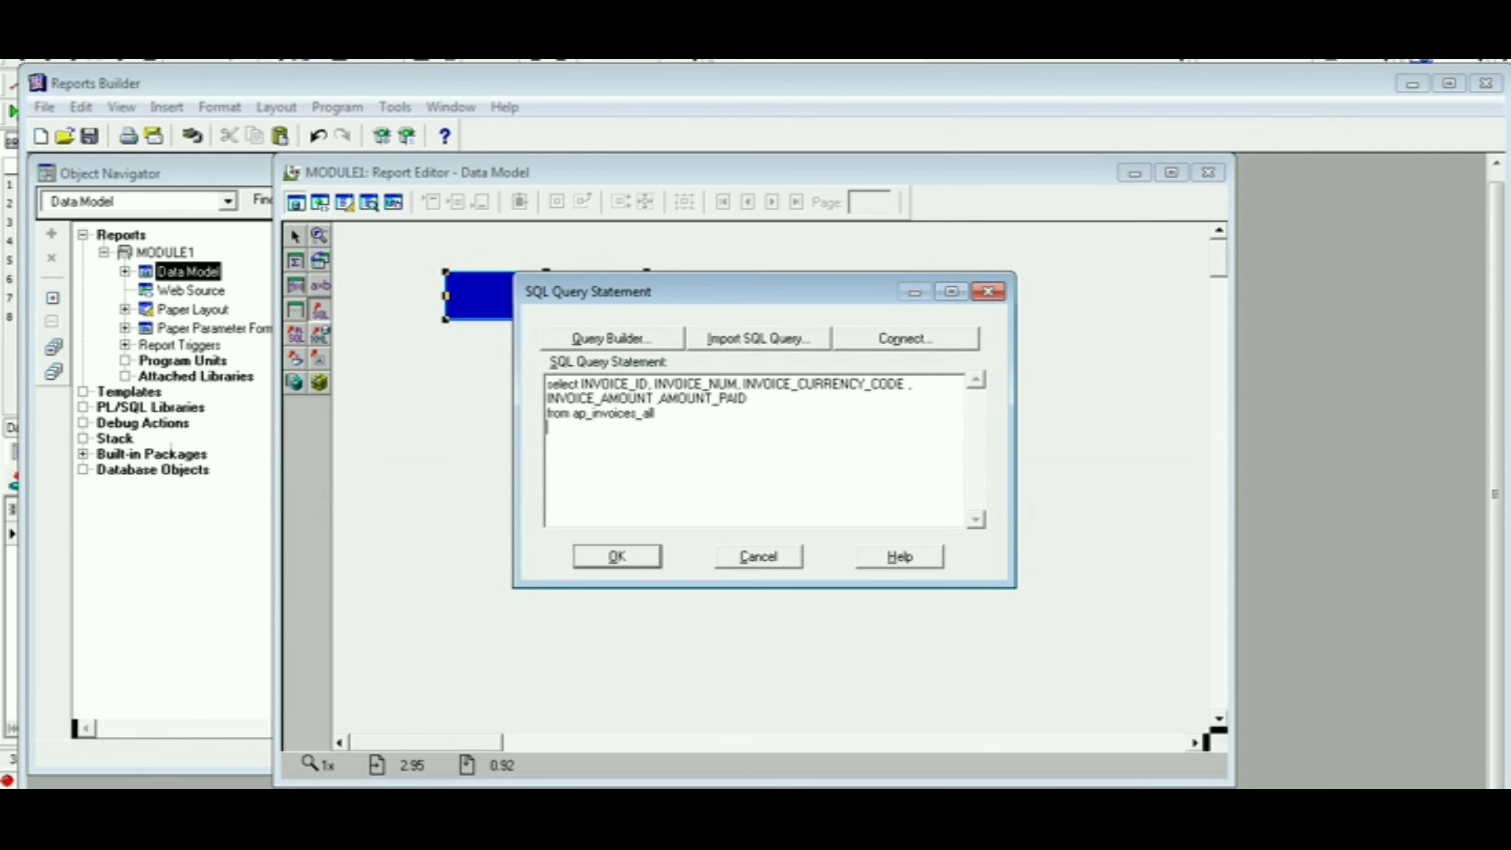
{"action": "key", "text": "alt+o"}
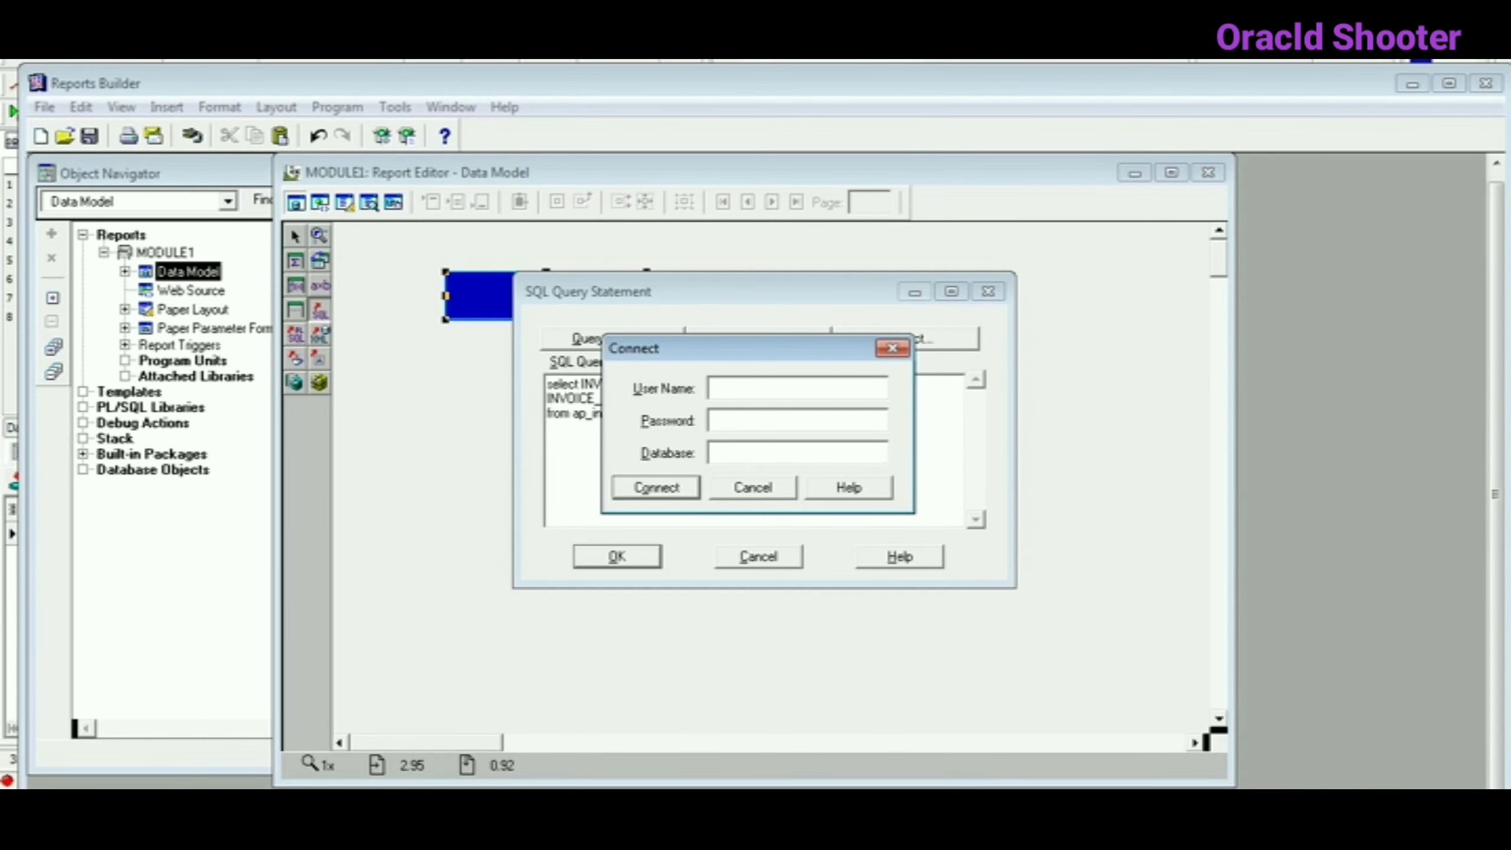
{"action": "key", "text": "Escape"}
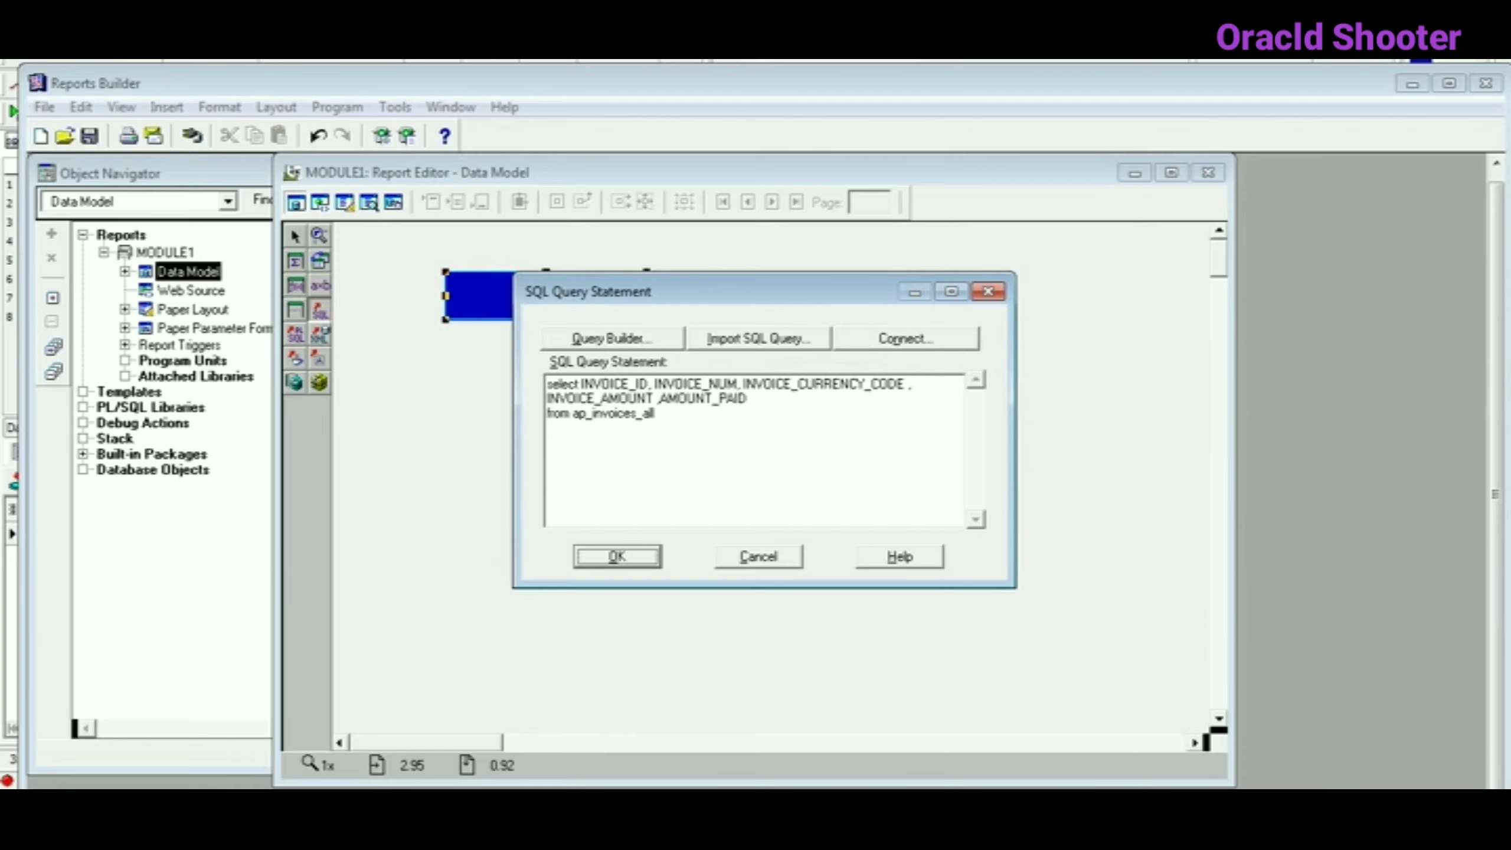
{"action": "left_click_drag", "start_coordinate": [761, 292], "coordinate": [979, 307]}
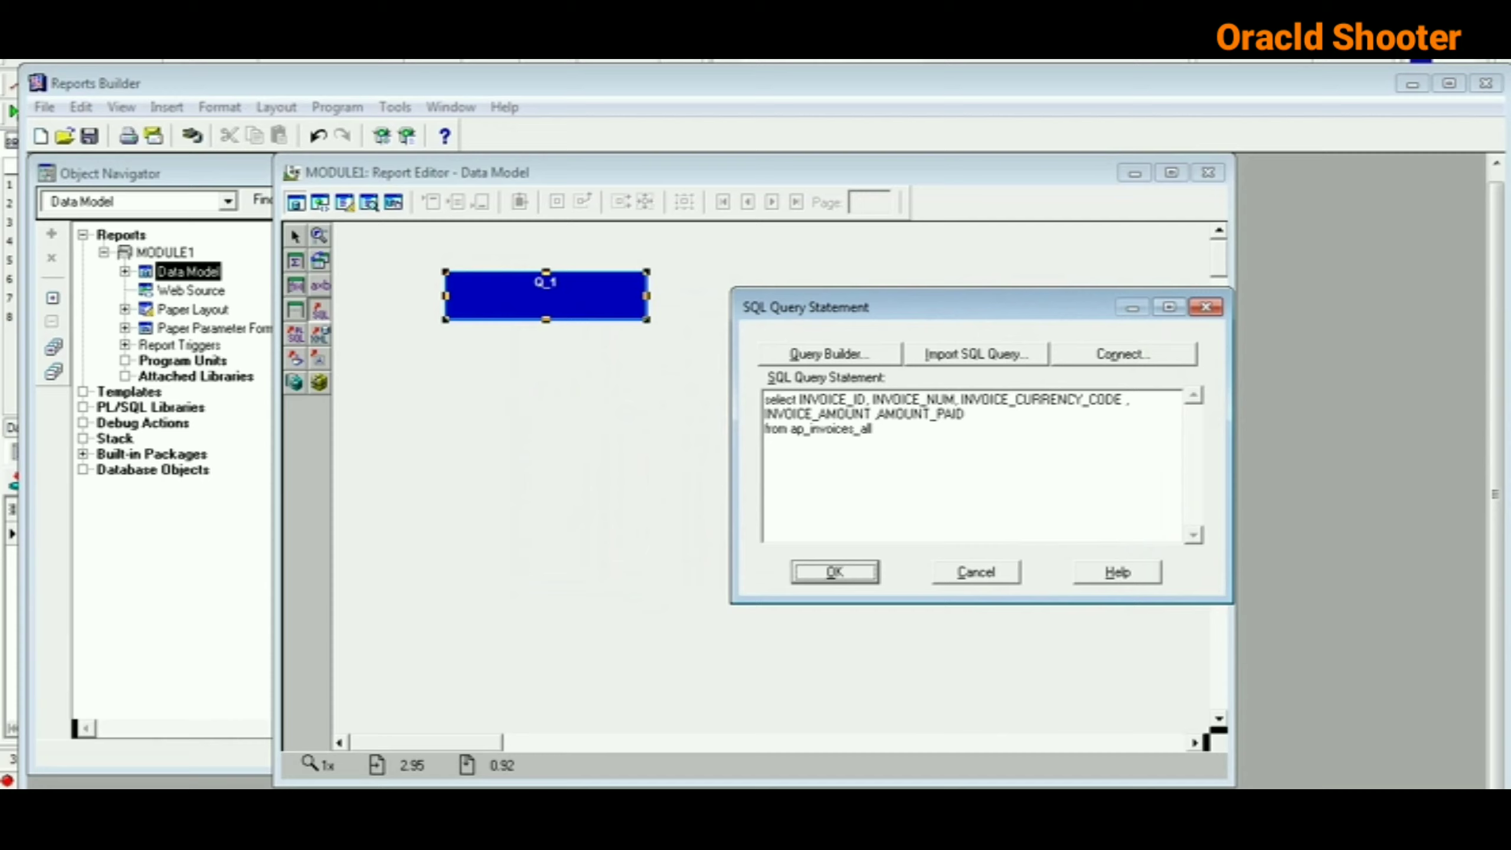
{"action": "left_click_drag", "start_coordinate": [796, 400], "coordinate": [968, 414]}
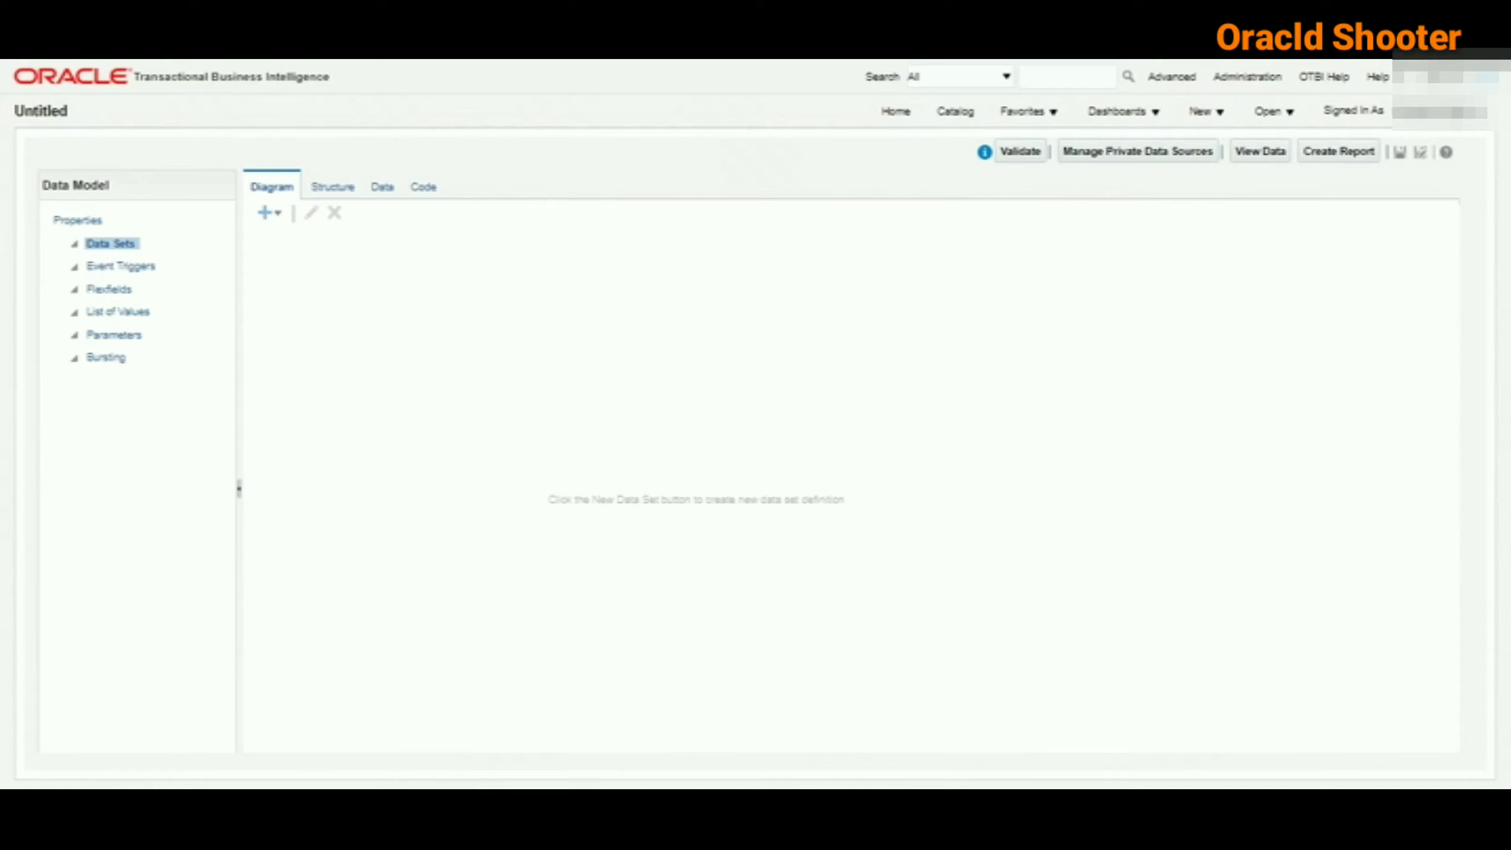
- Add a new SQL Query data set named 11_SQL
{"action": "left_click", "coordinate": [268, 213]}
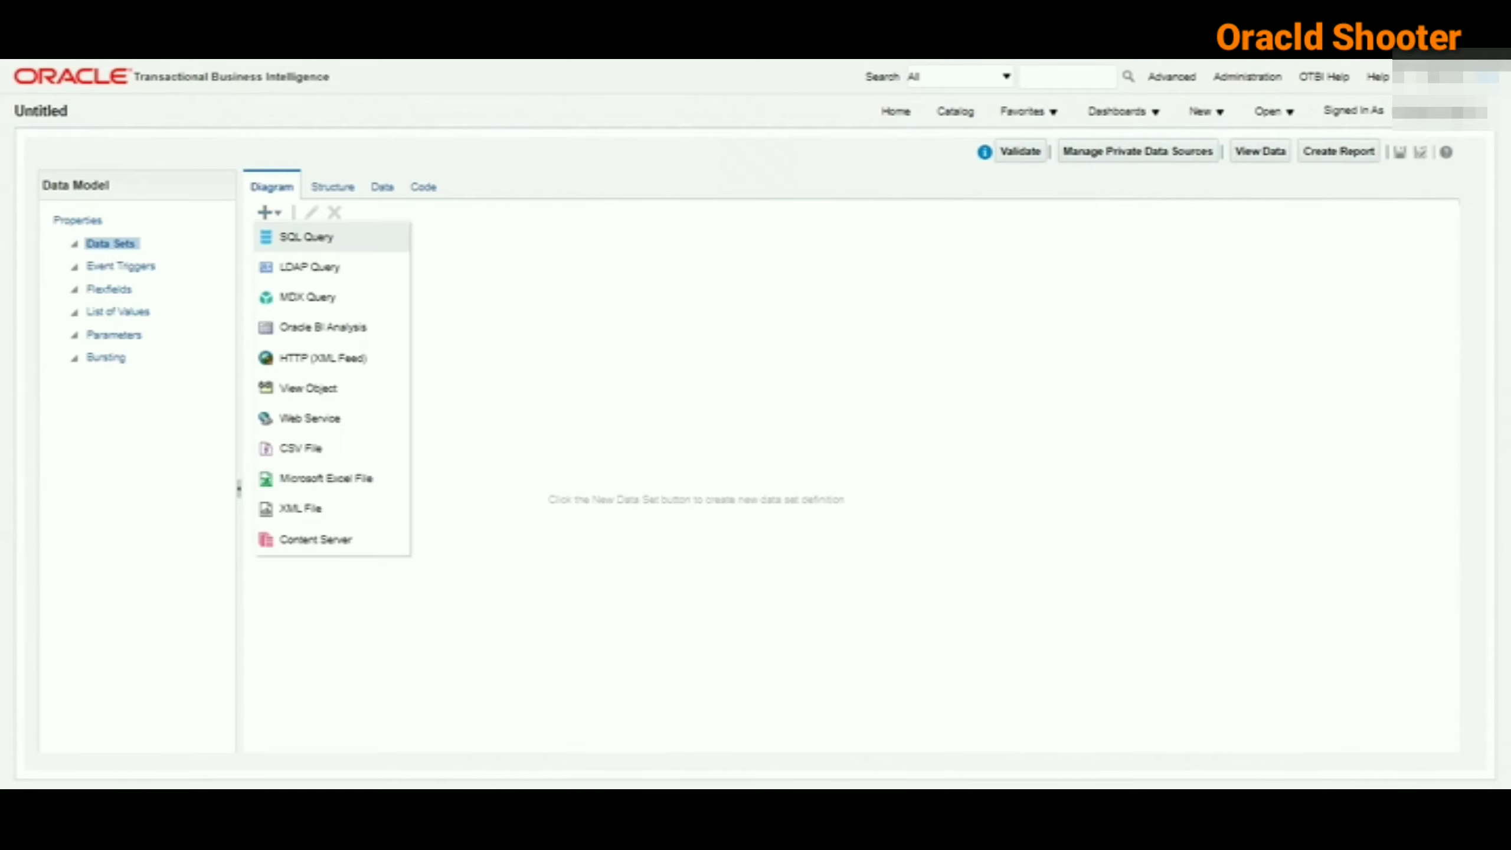
{"action": "left_click", "coordinate": [307, 236]}
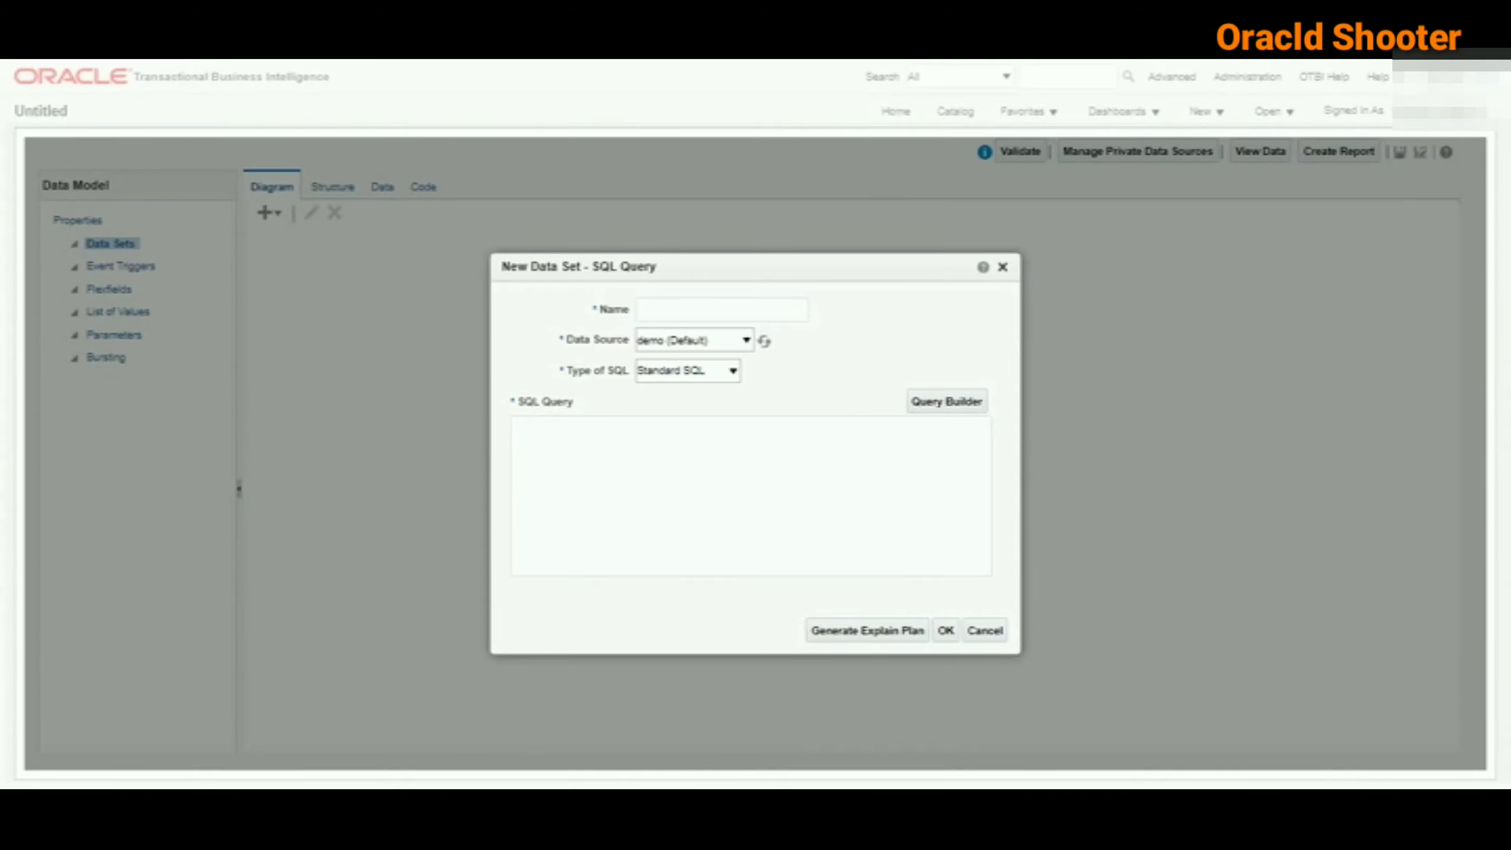
{"action": "left_click", "coordinate": [722, 309]}
{"action": "type", "text": "11_"}
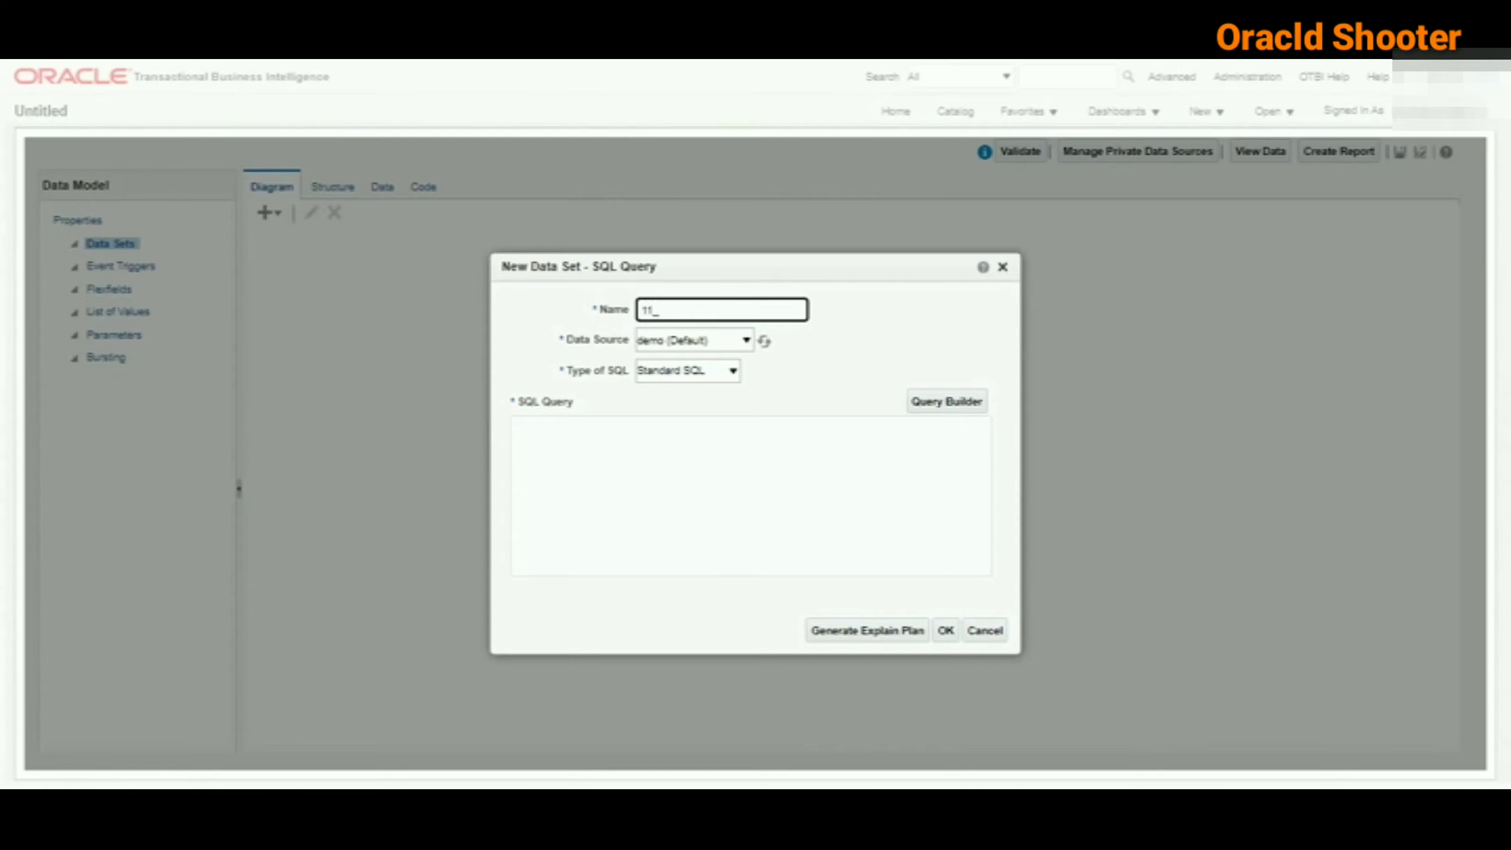
{"action": "type", "text": "SQL"}
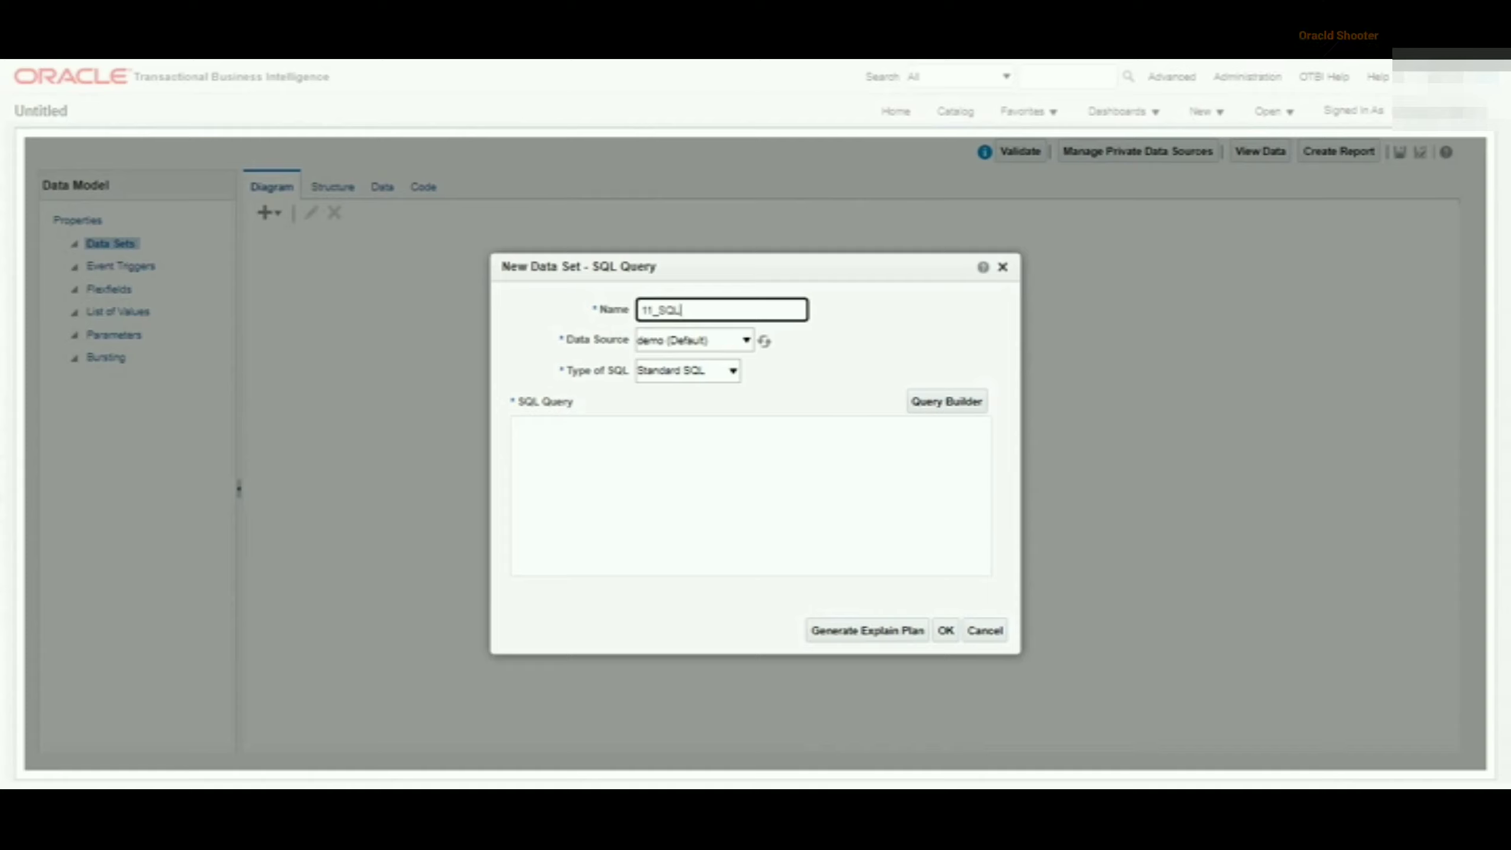
- Choose ApplicationDB_FSCM as the data set's data source
{"action": "left_click", "coordinate": [694, 340]}
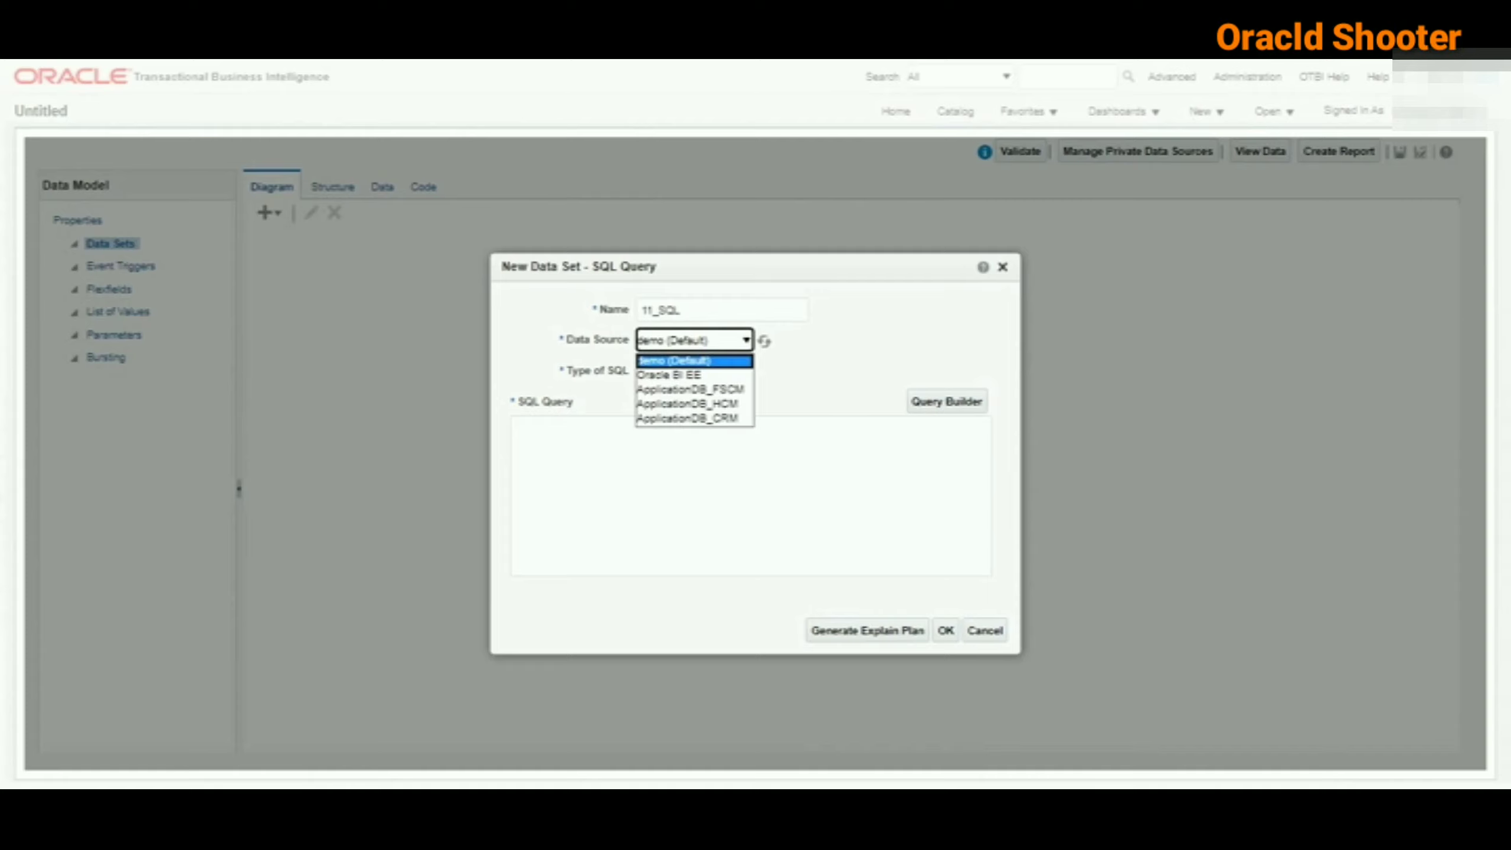
{"action": "key", "text": "Down"}
{"action": "key", "text": "Down"}
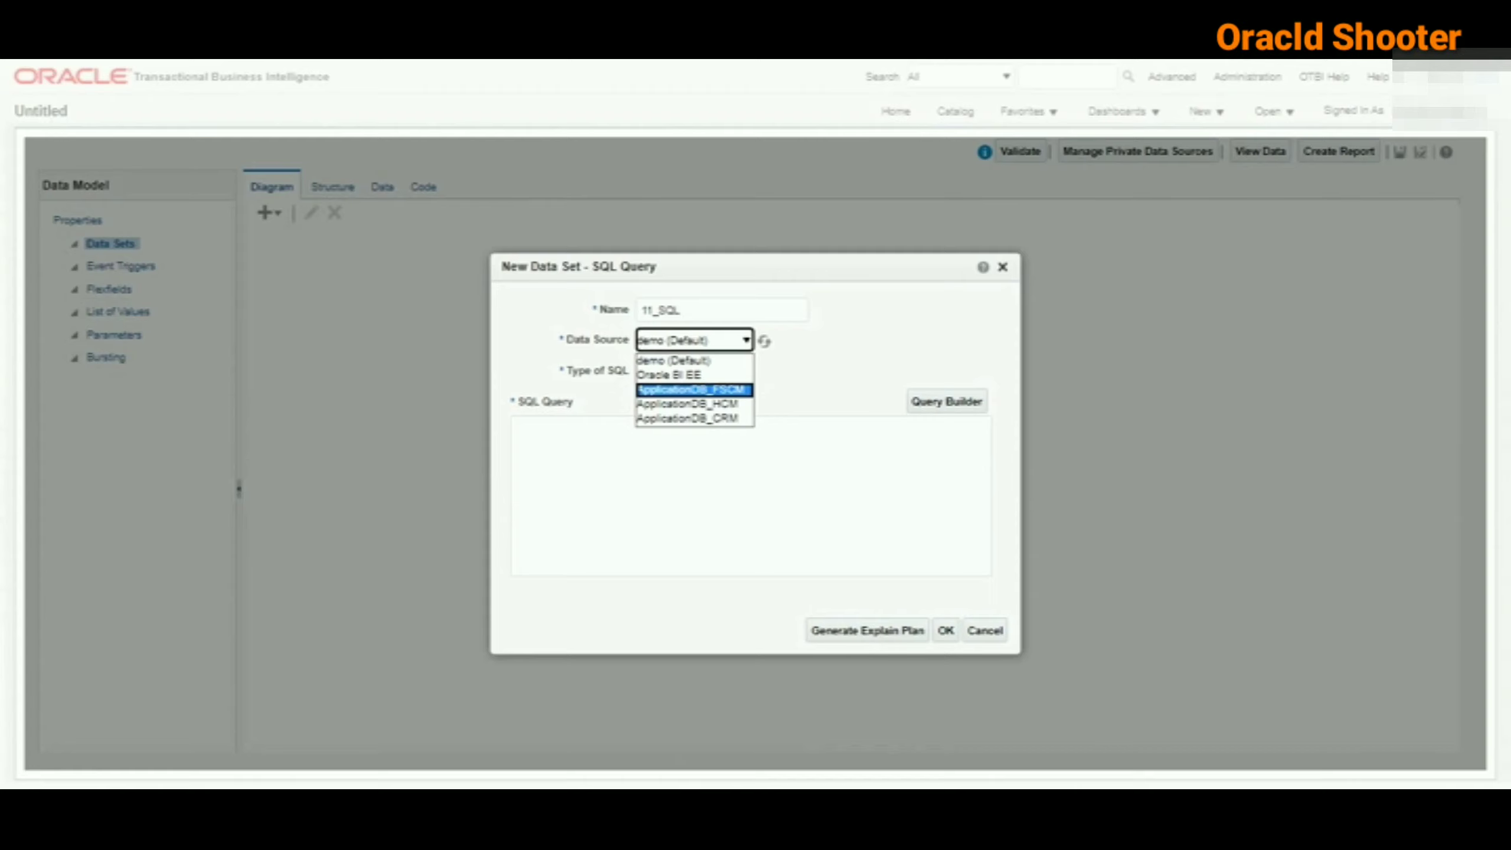
{"action": "key", "text": "Down"}
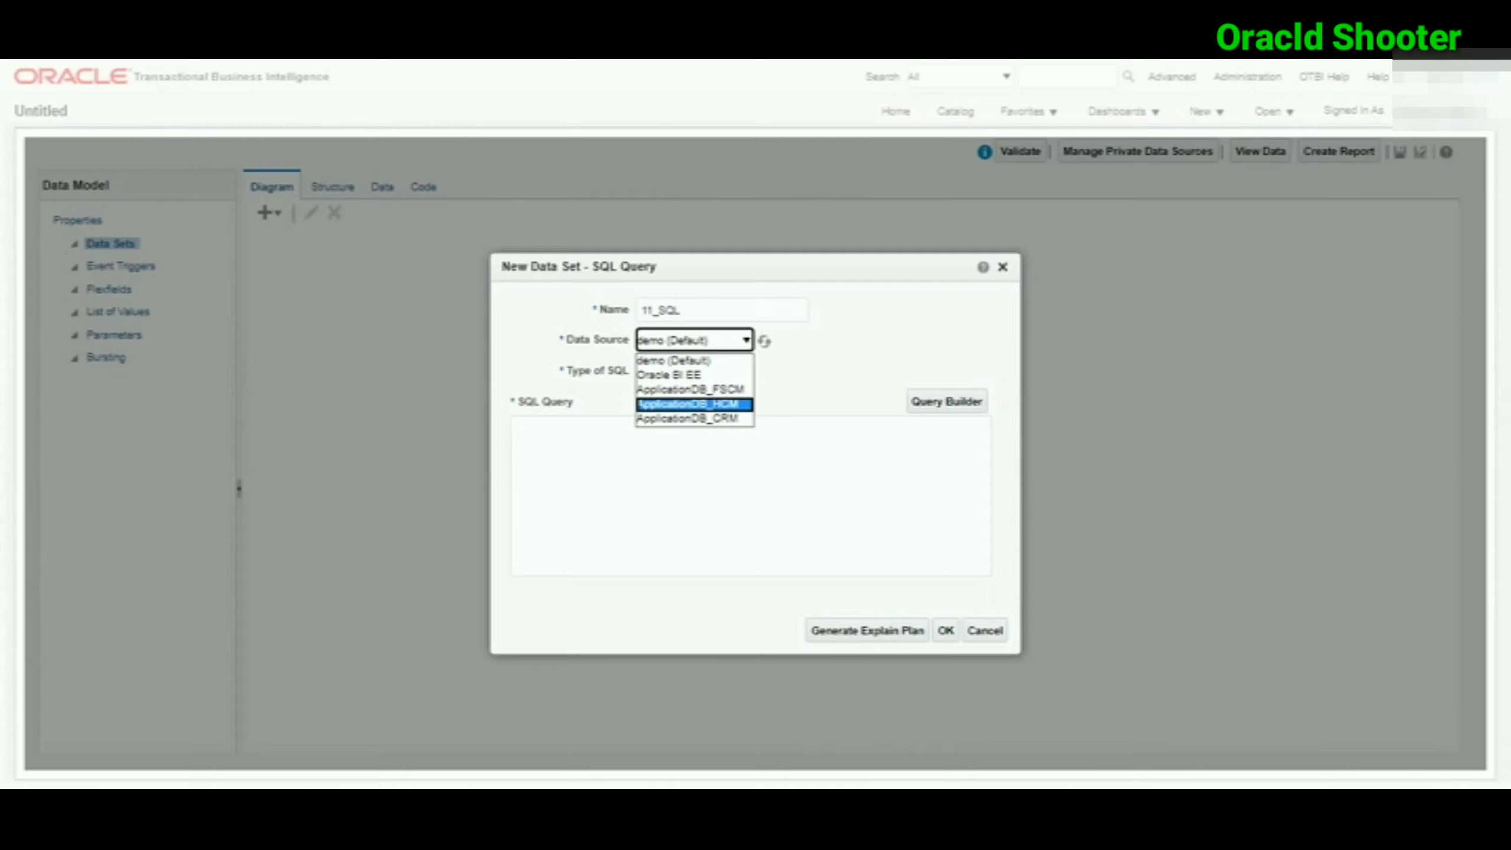
{"action": "key", "text": "Down"}
{"action": "key", "text": "Up"}
{"action": "key", "text": "Up"}
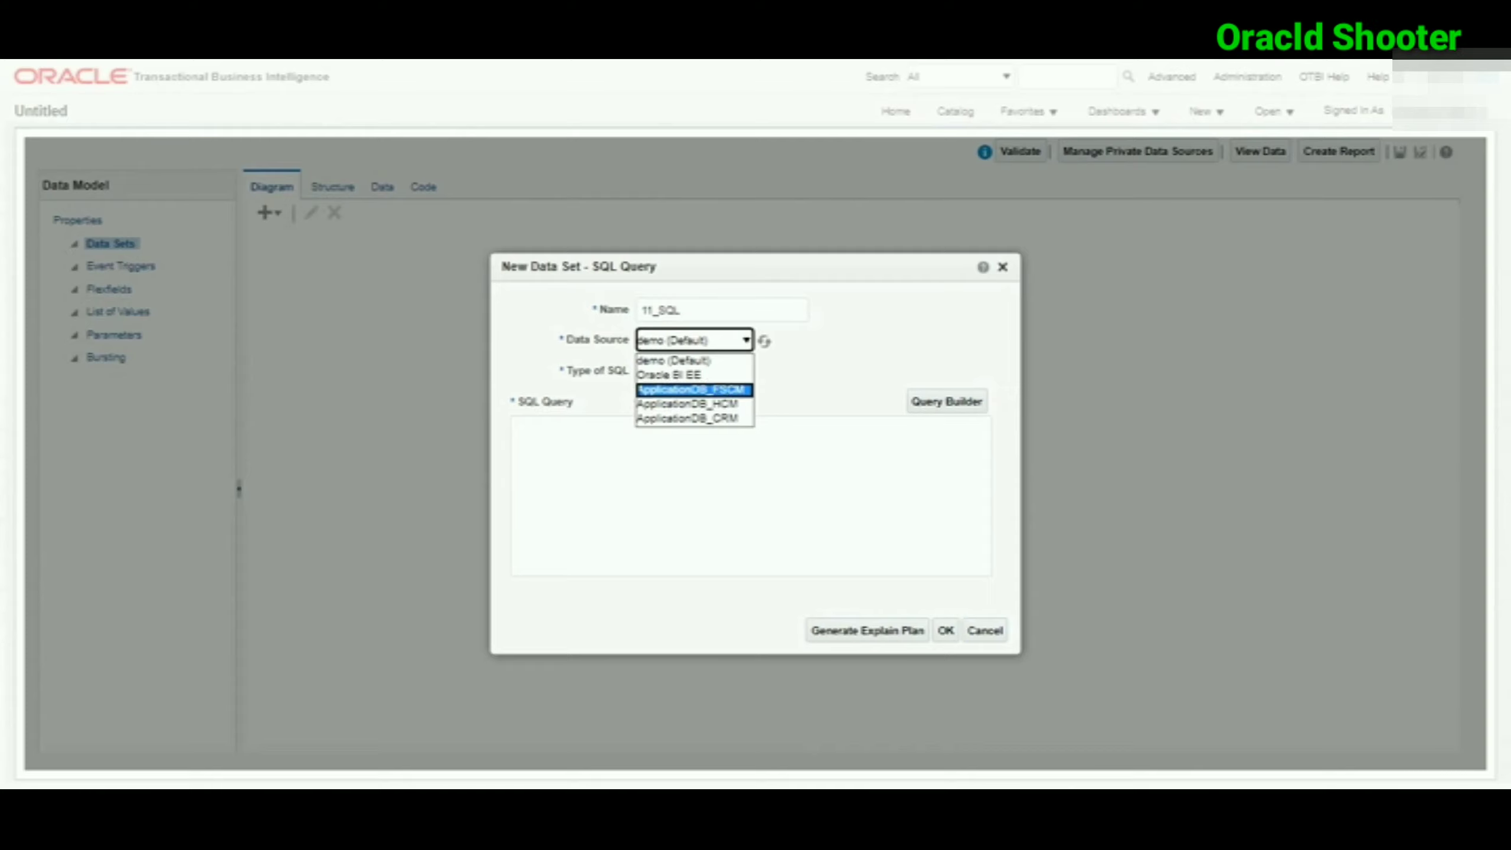
{"action": "key", "text": "Up"}
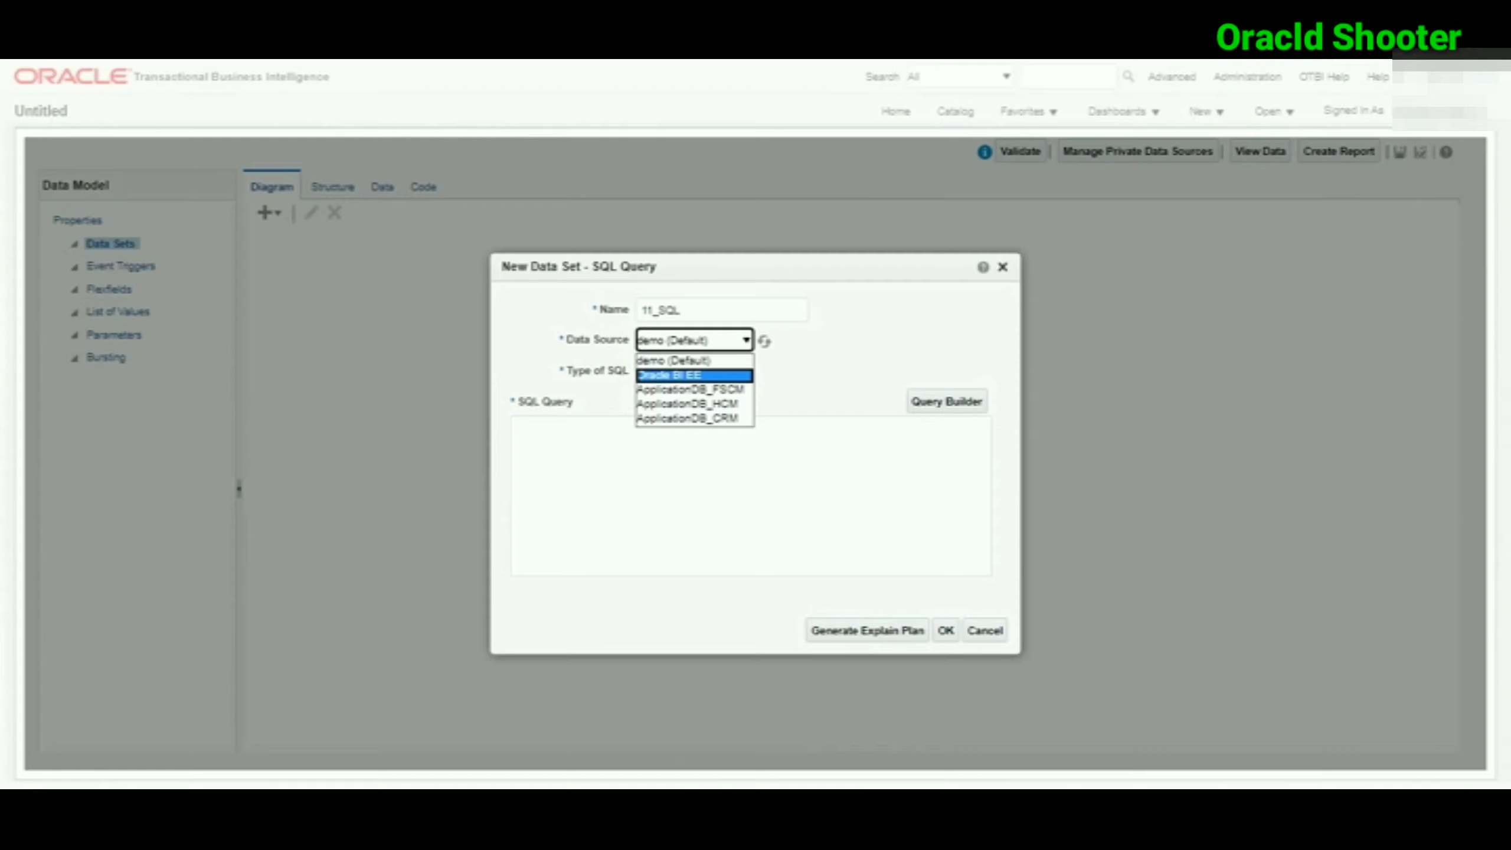
{"action": "key", "text": "Down"}
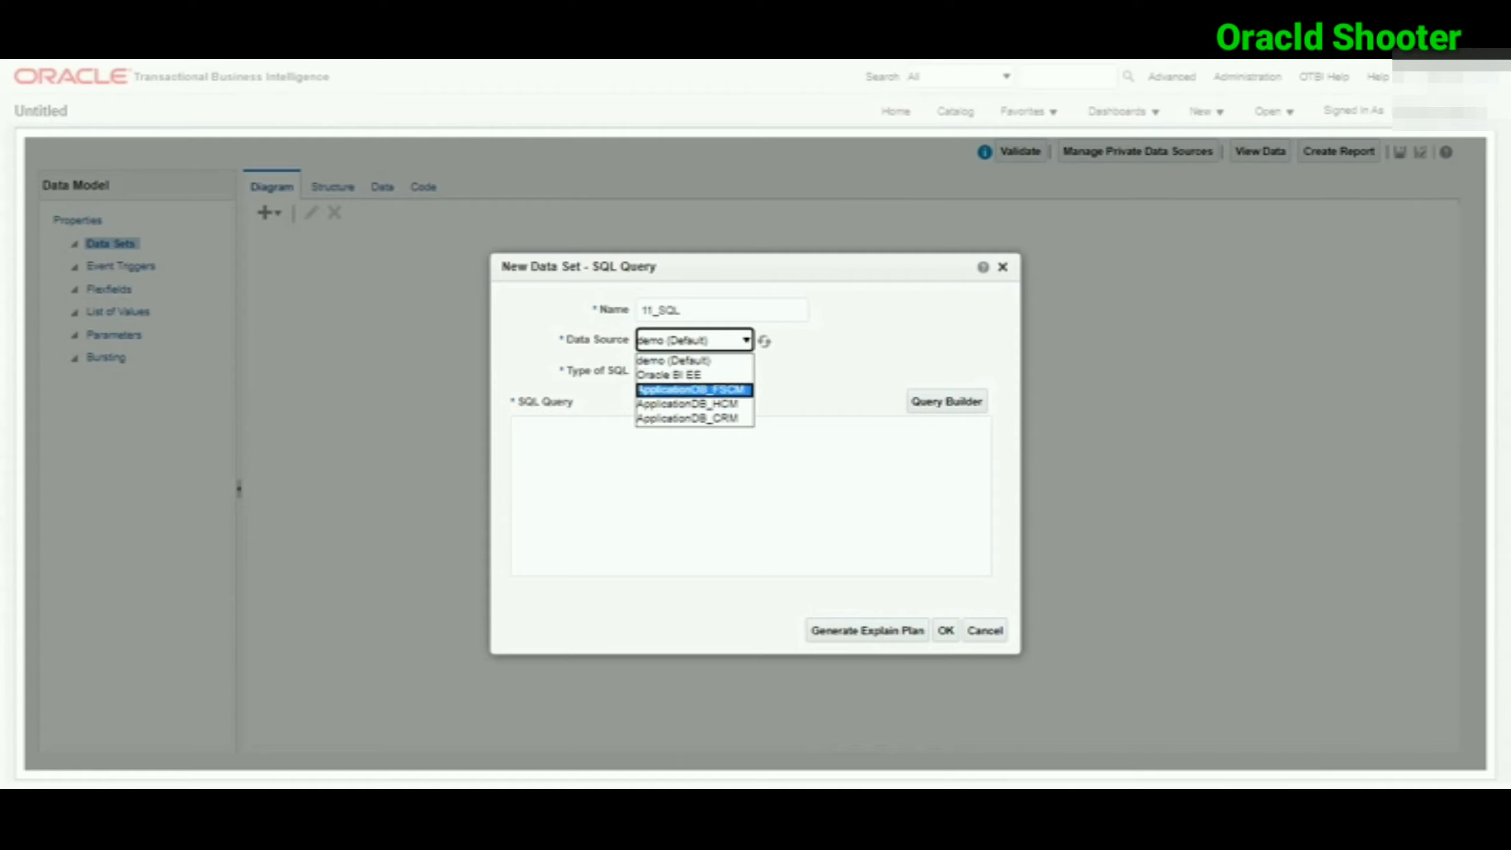
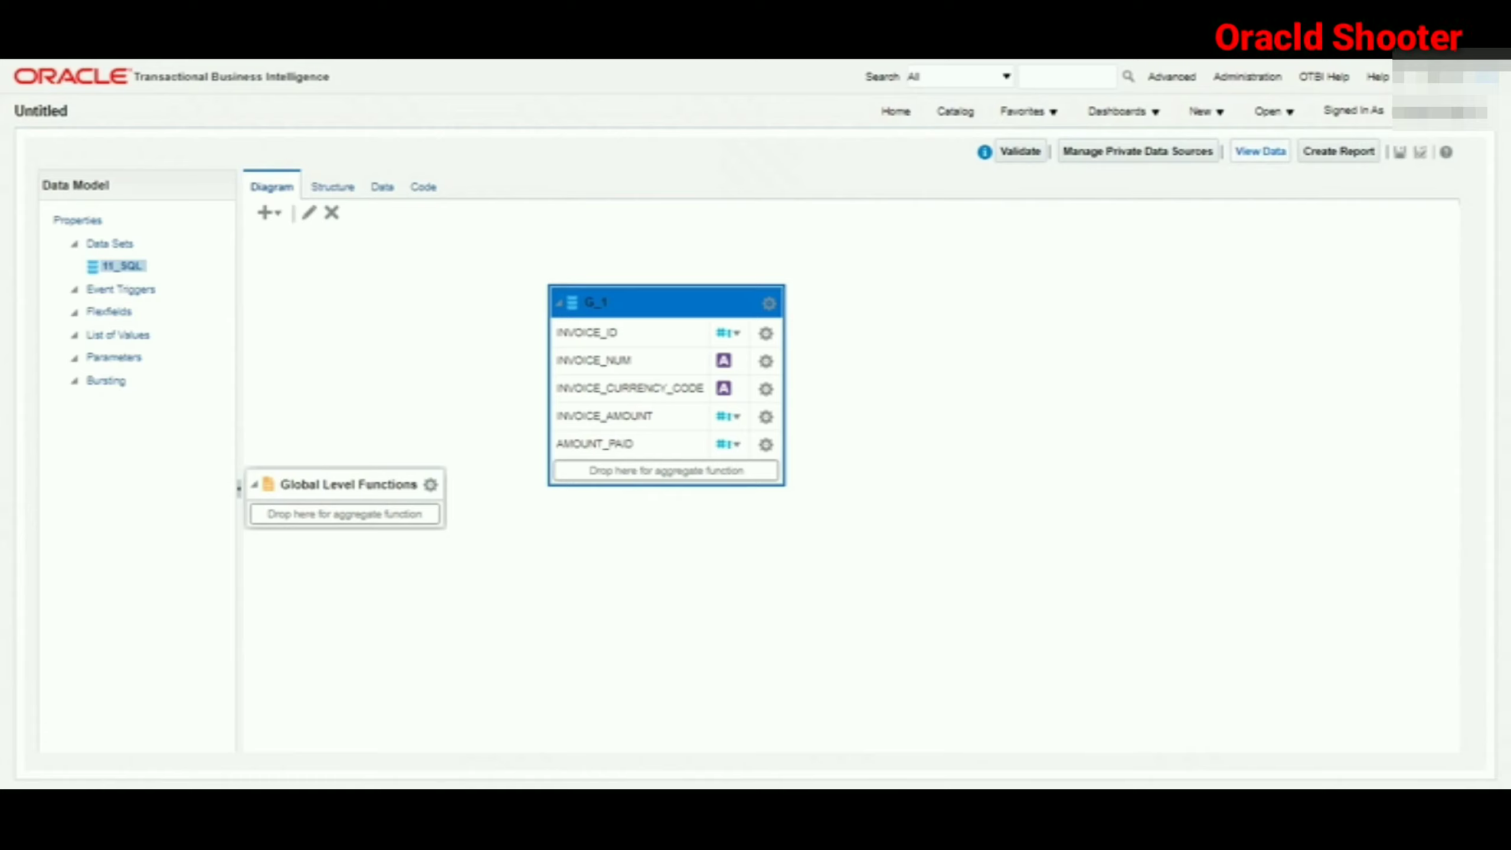
- Save the data model and load a 50-row sample data preview of the invoices in Tree View
{"action": "left_click", "coordinate": [1259, 152]}
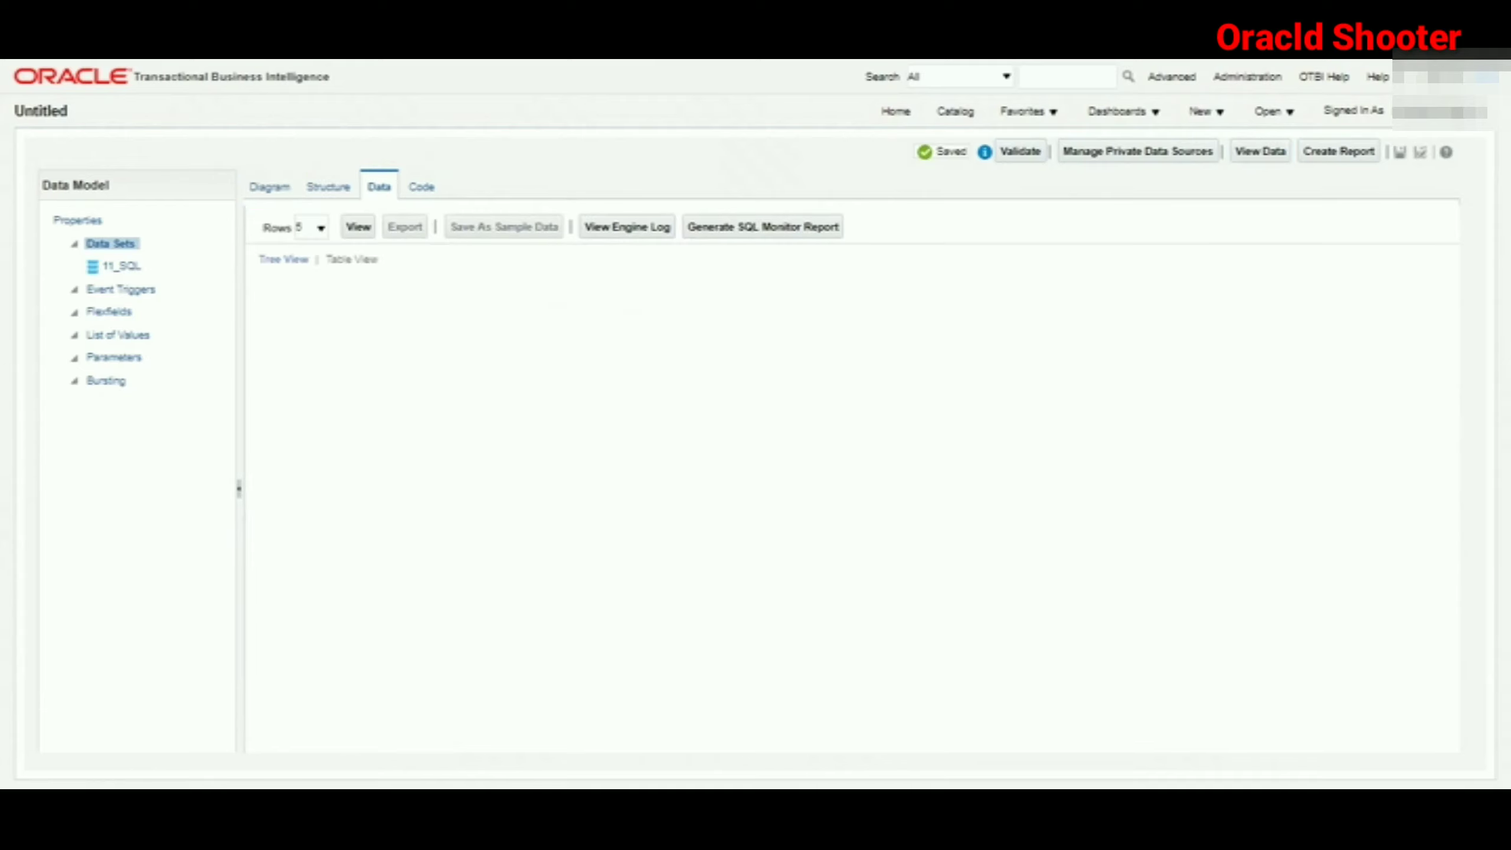
{"action": "left_click", "coordinate": [315, 227]}
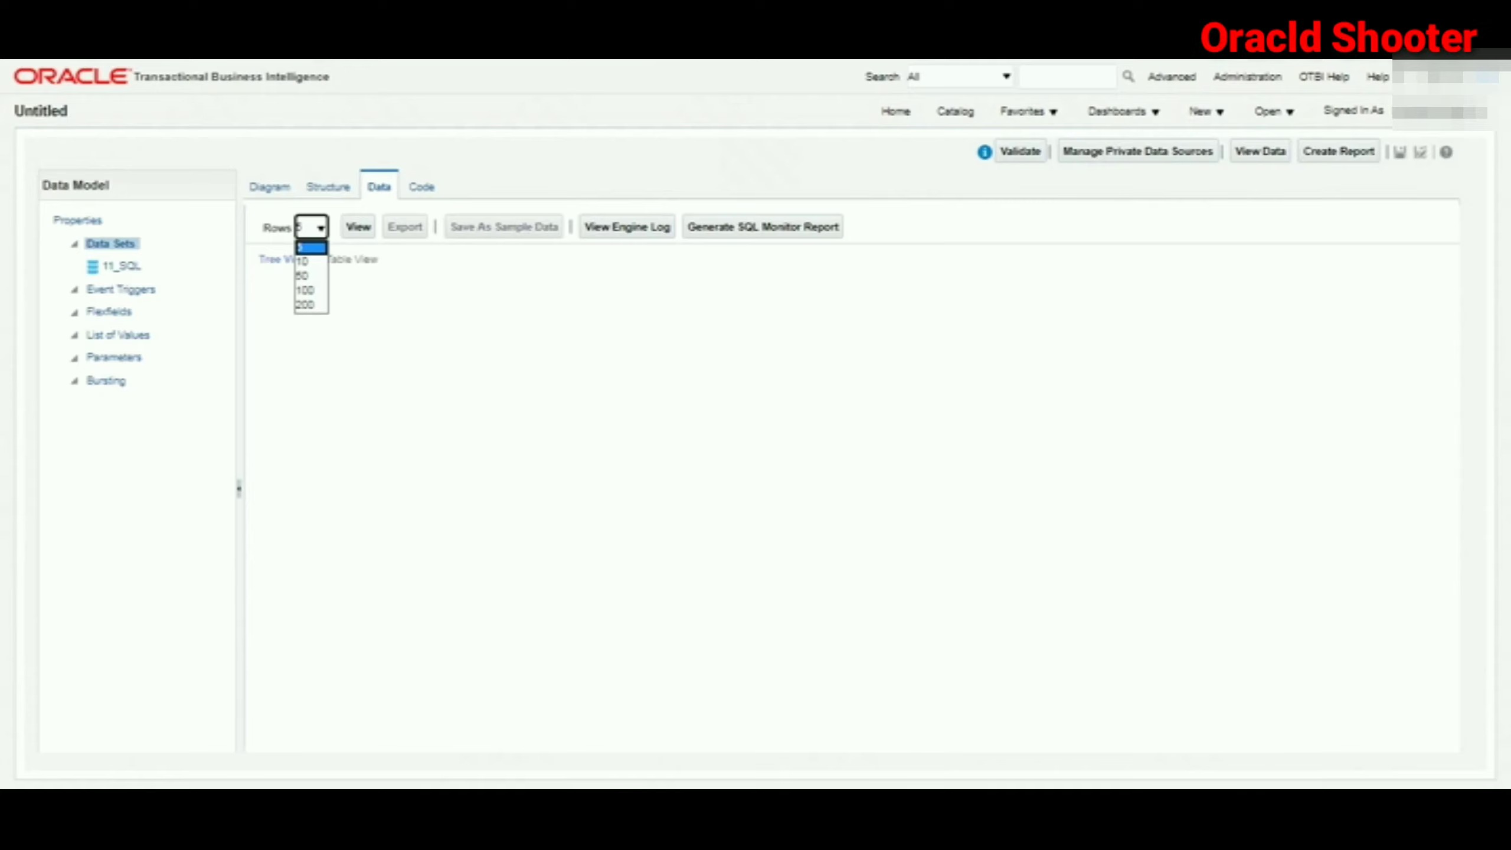
{"action": "key", "text": "Down"}
{"action": "key", "text": "Down"}
{"action": "key", "text": "Down"}
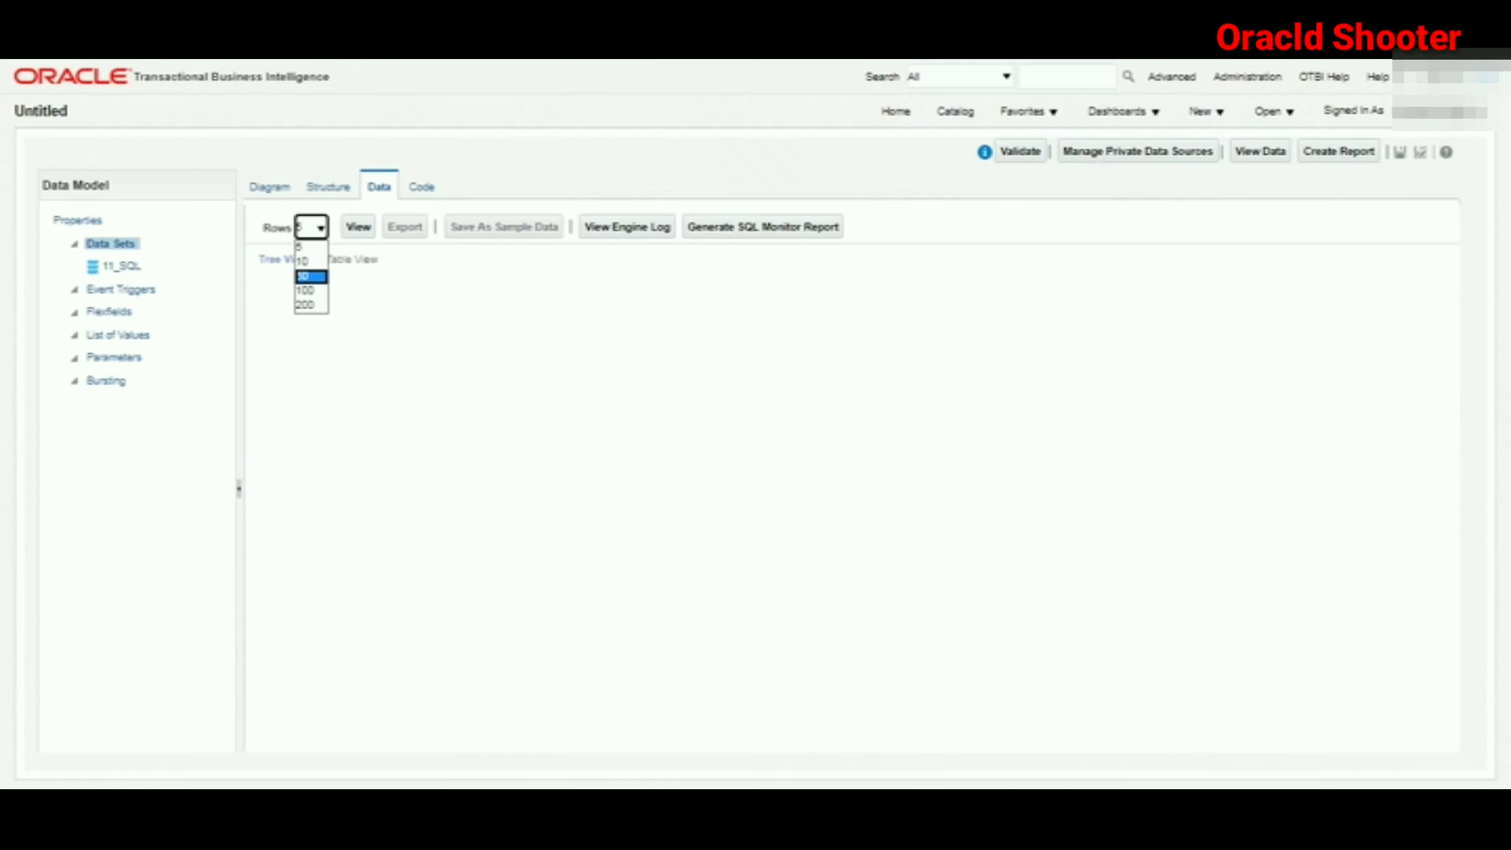
{"action": "key", "text": "Return"}
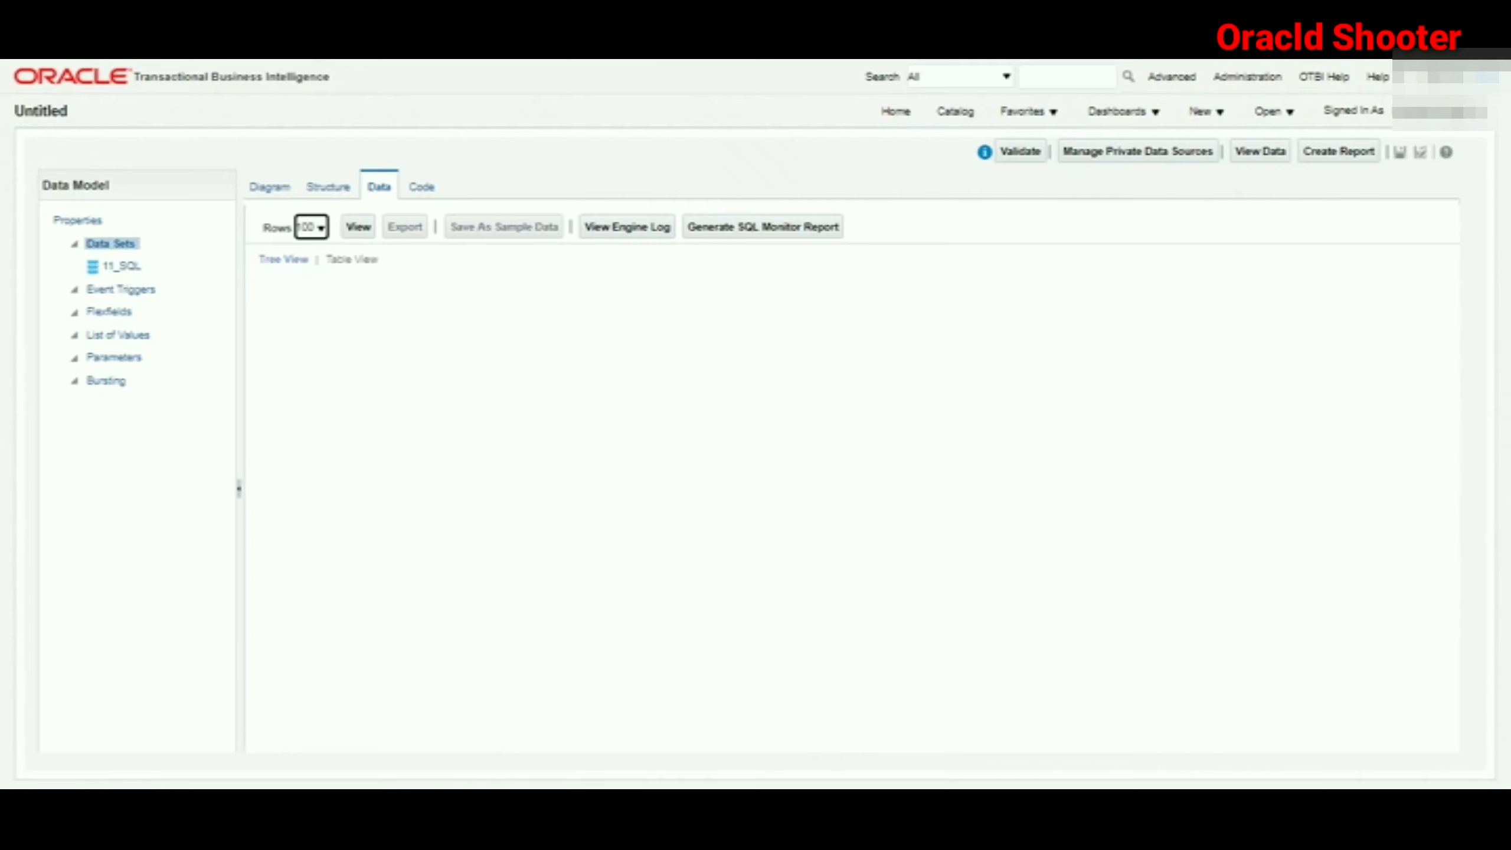
{"action": "left_click", "coordinate": [312, 227]}
{"action": "left_click", "coordinate": [309, 275]}
{"action": "left_click", "coordinate": [358, 226]}
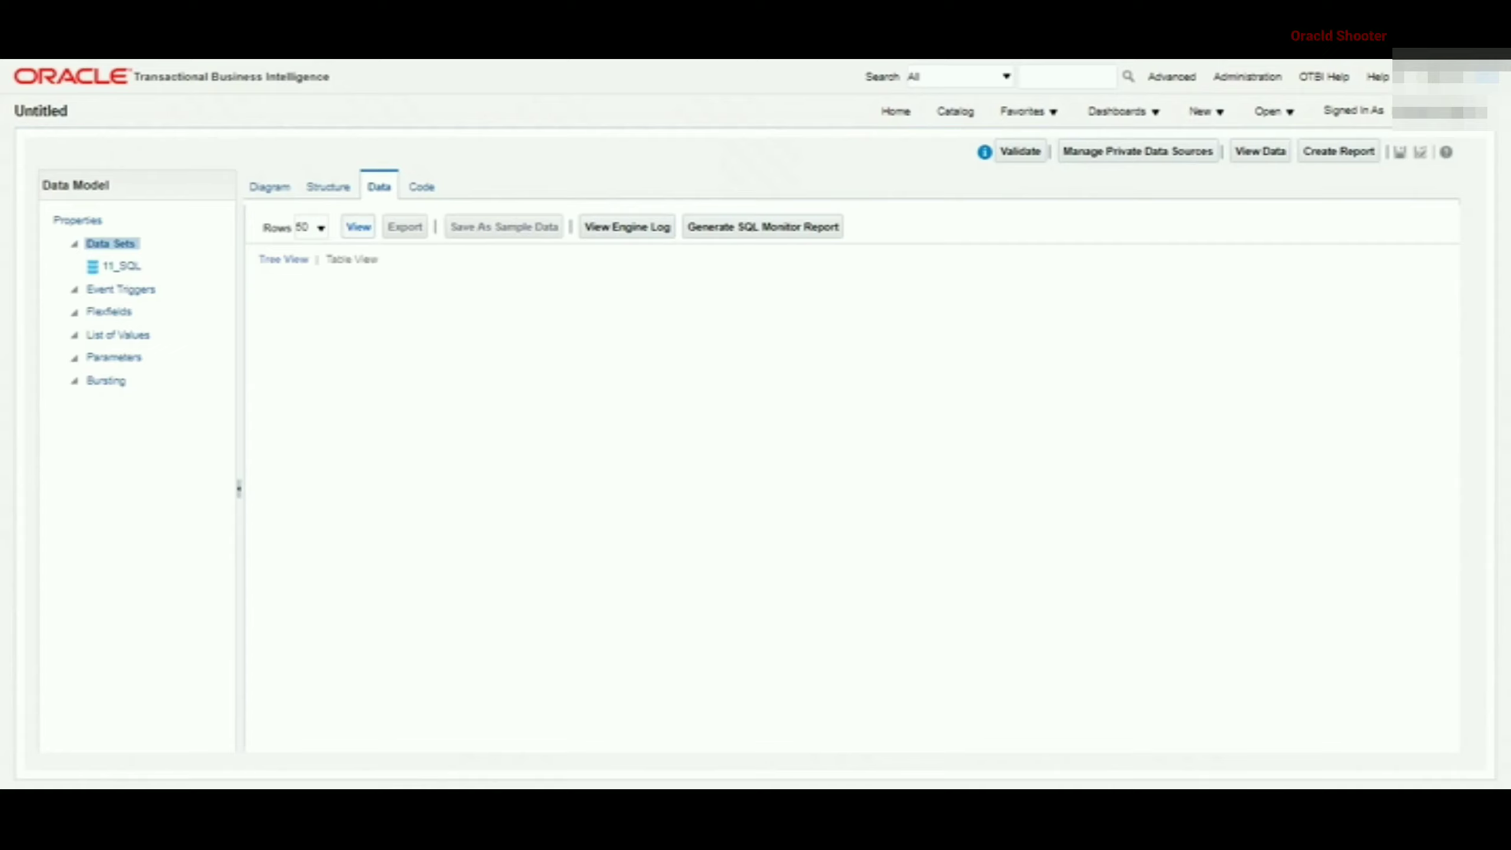
{"action": "left_click", "coordinate": [358, 227]}
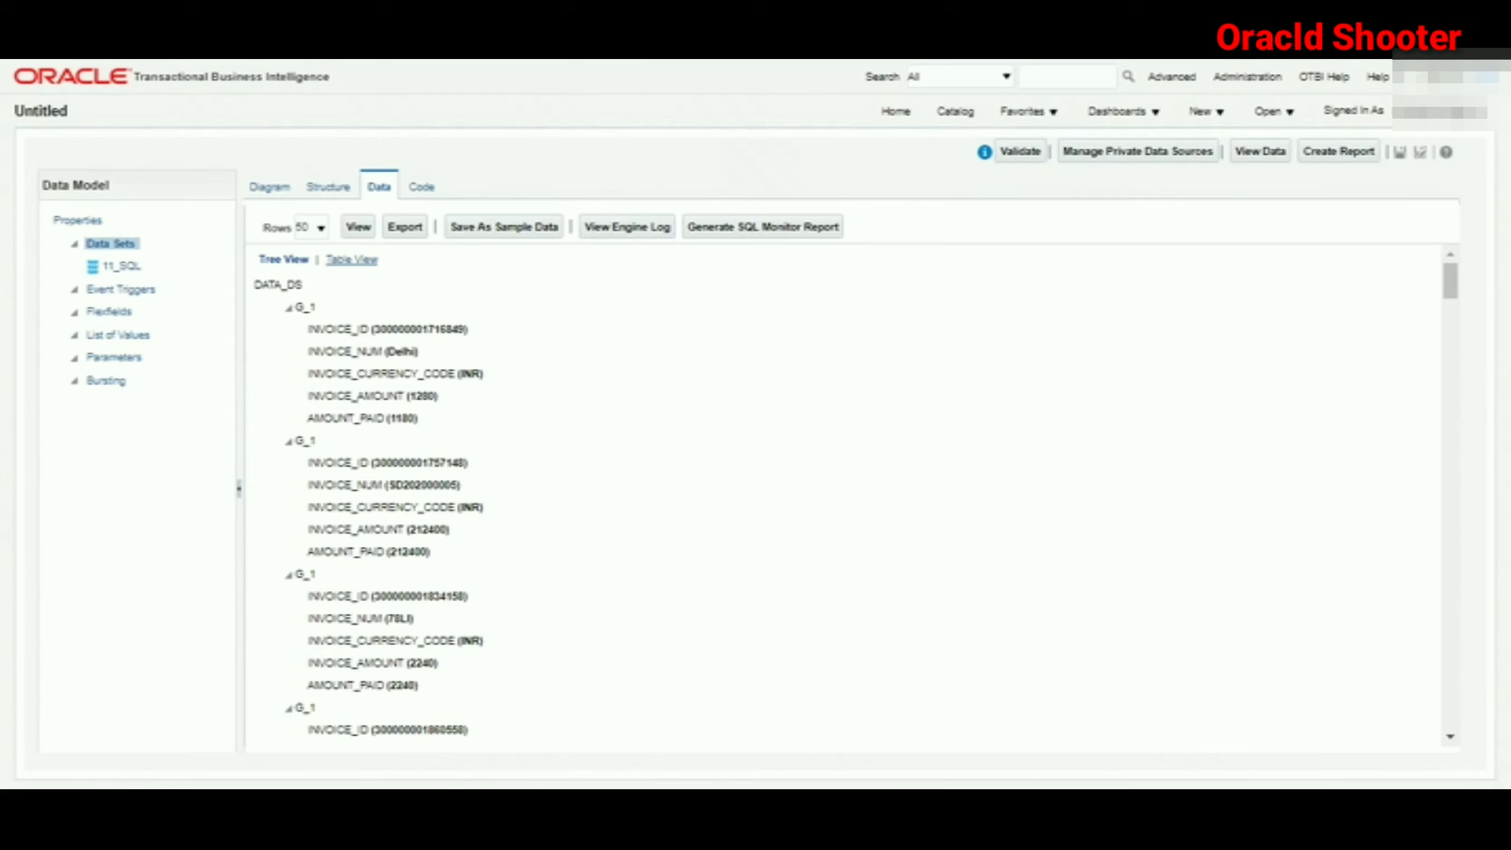
- Review the invoices as a table, copy the first INVOICE_ID, and select the 11_SQL data set
{"action": "left_click", "coordinate": [352, 260]}
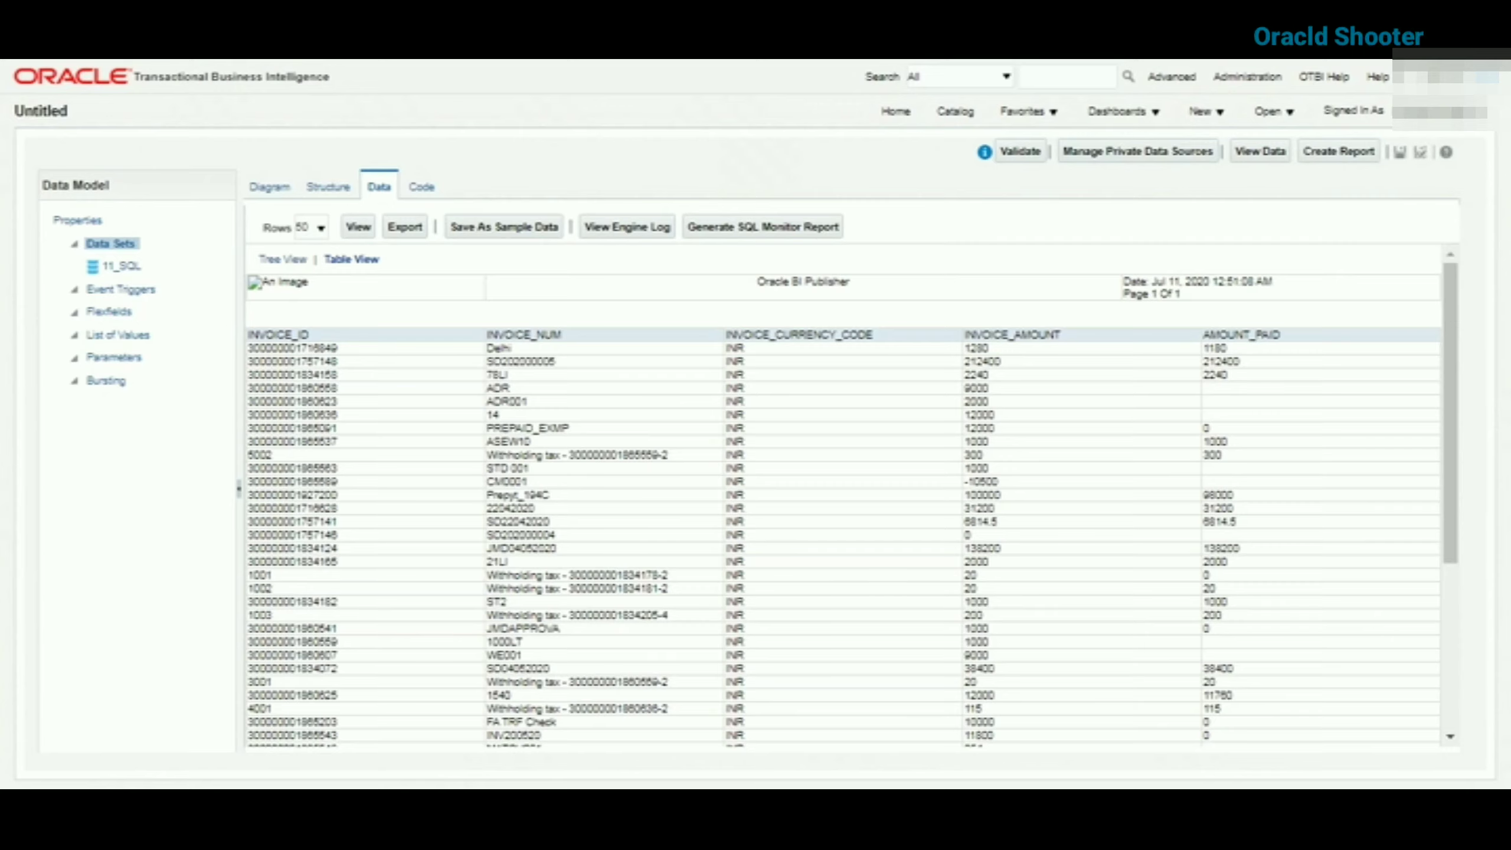
{"action": "left_click", "coordinate": [270, 187]}
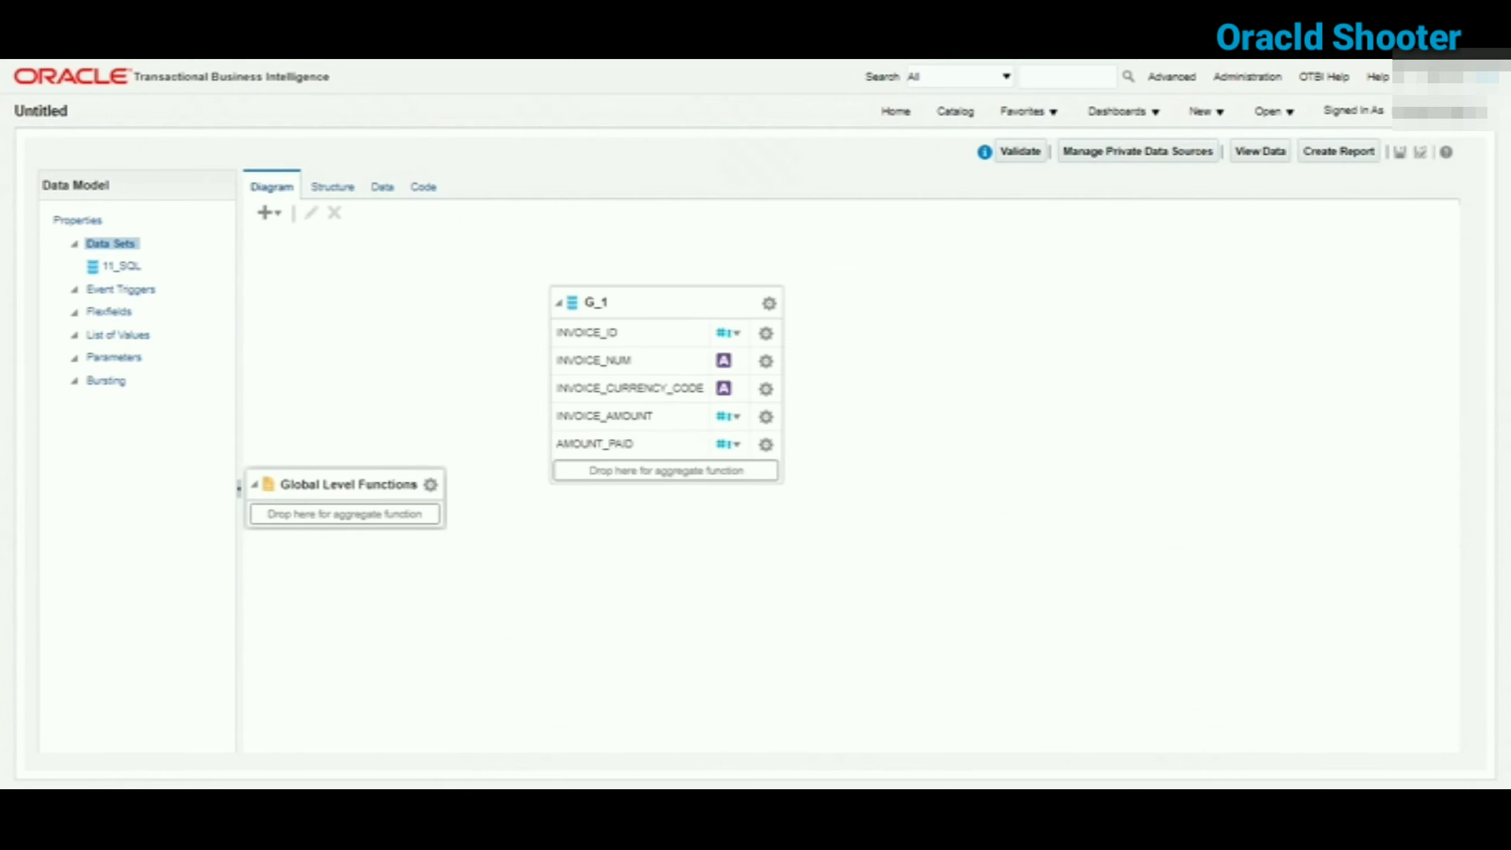
{"action": "left_click", "coordinate": [383, 187]}
{"action": "left_click", "coordinate": [358, 227]}
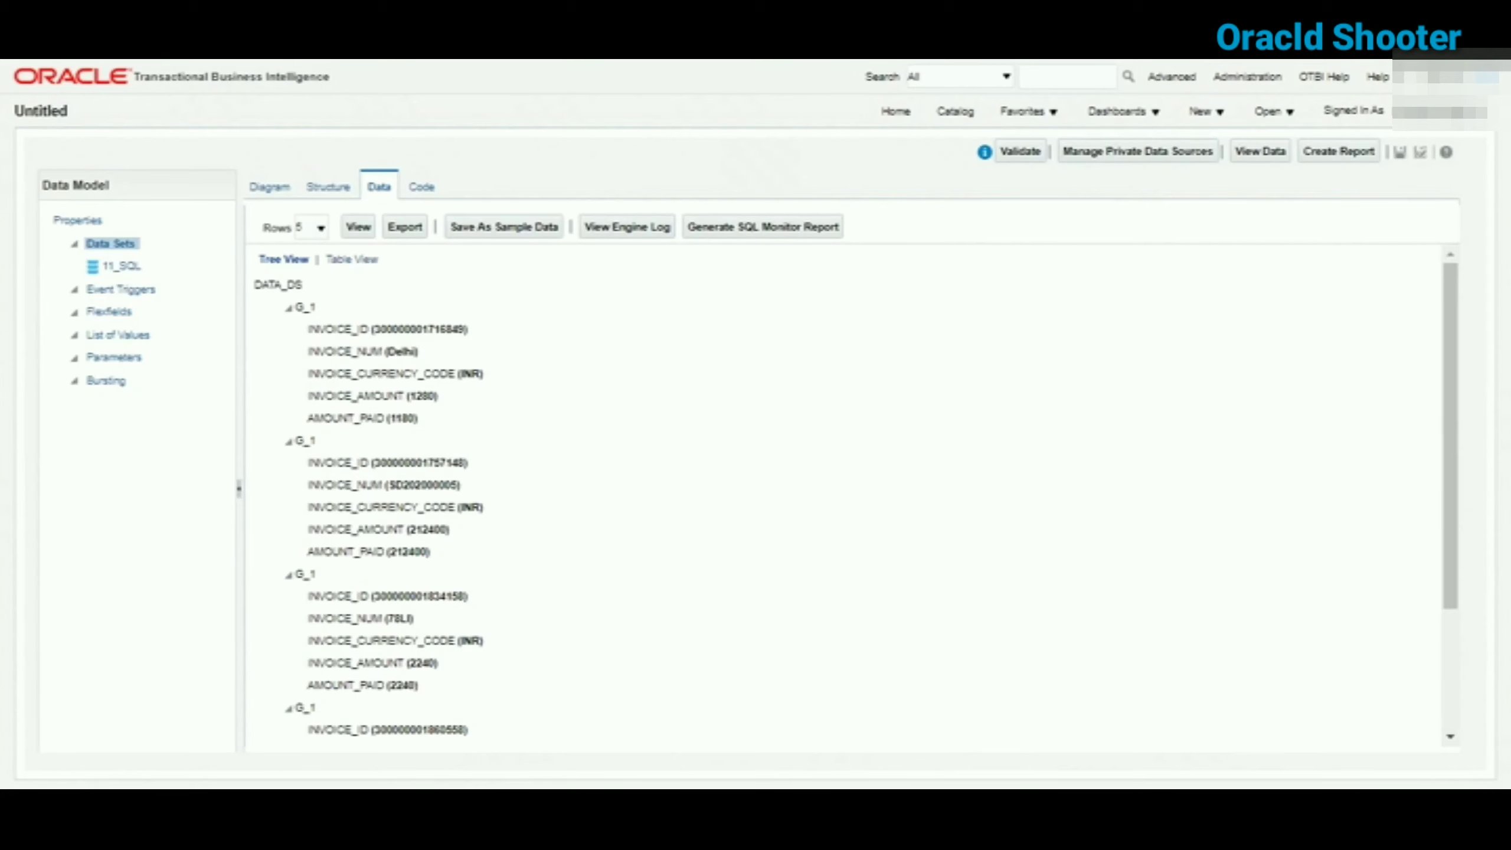
{"action": "left_click_drag", "start_coordinate": [308, 329], "coordinate": [467, 329]}
{"action": "key", "text": "ctrl+c"}
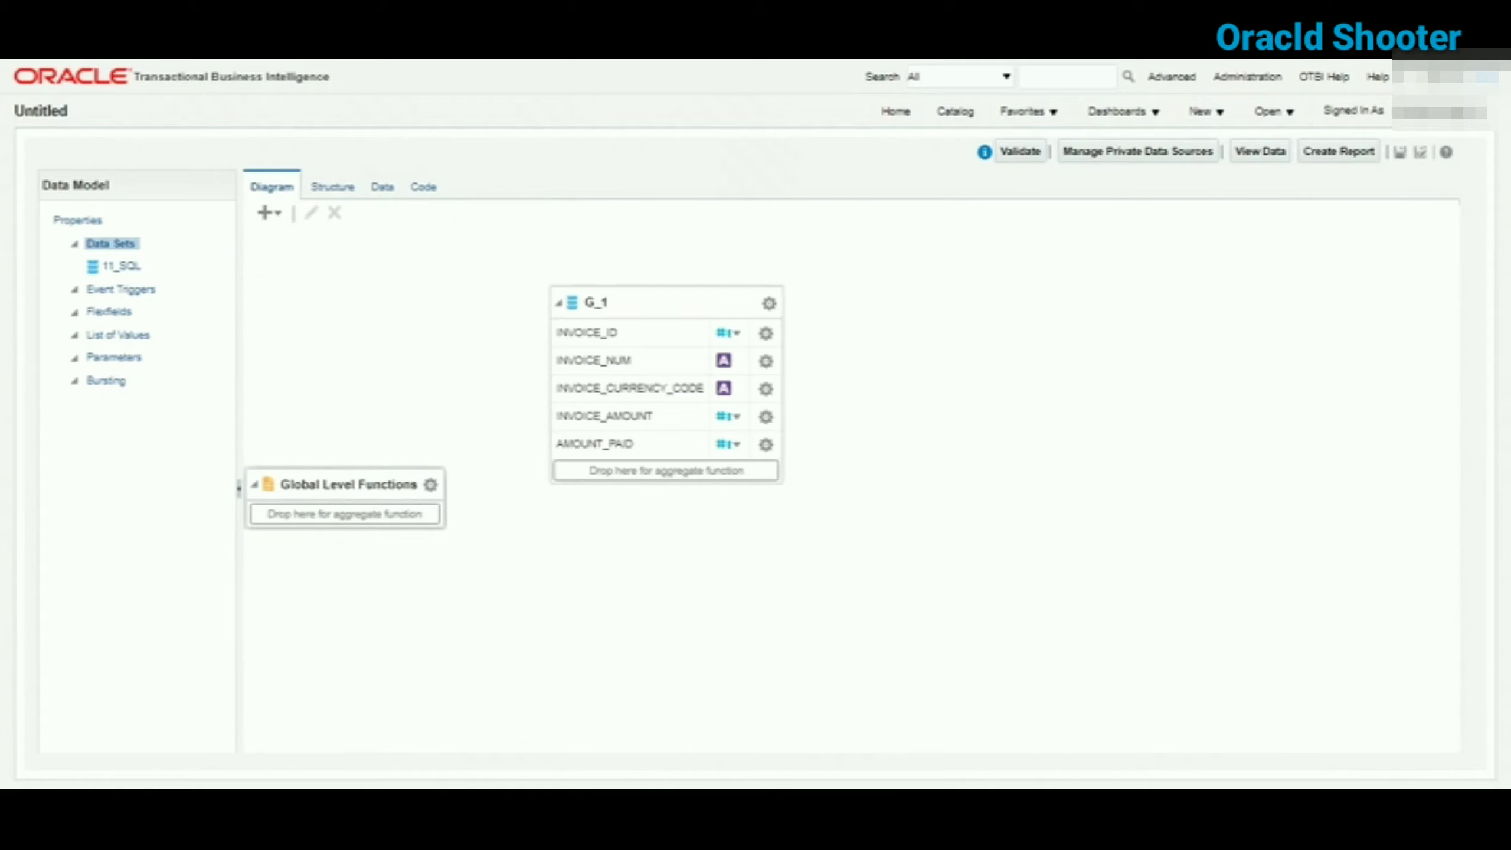
{"action": "left_click", "coordinate": [122, 266]}
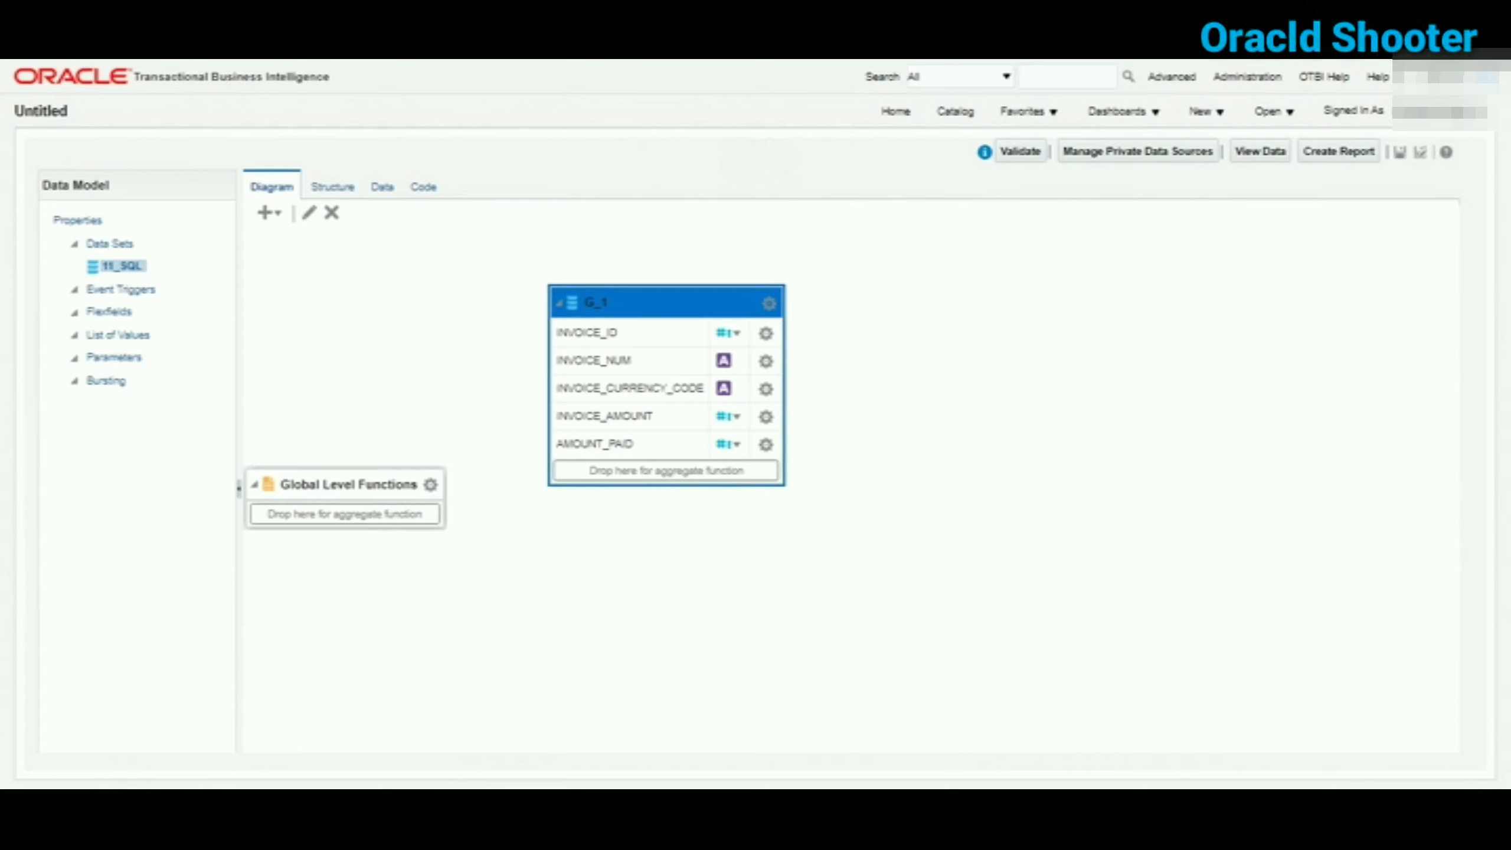
- Append a new line 'where INVOICE_ID = <copied ID>' to the 11_SQL query and confirm with OK
{"action": "left_click", "coordinate": [308, 212]}
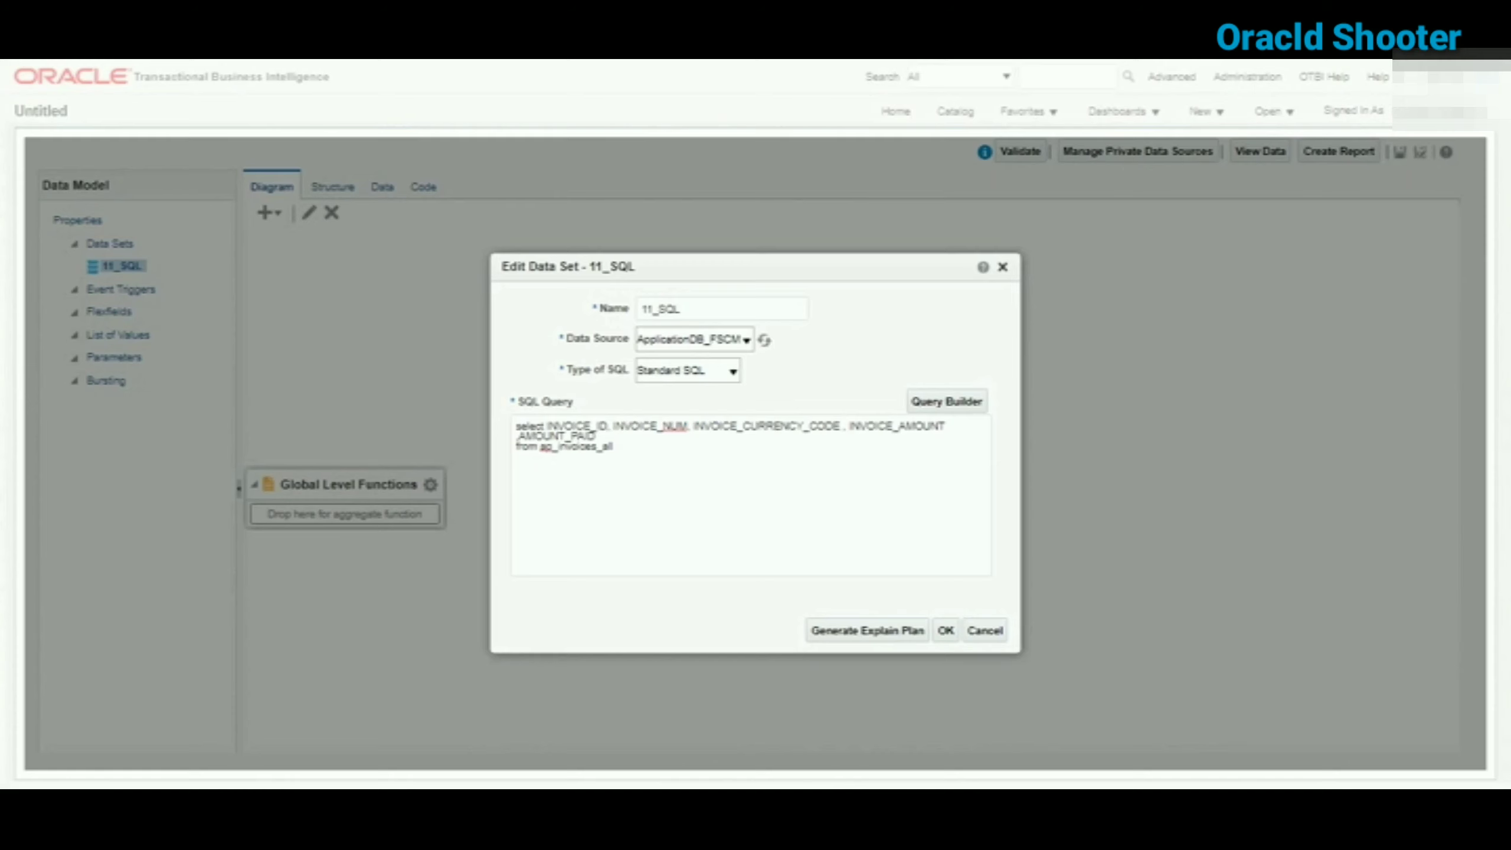
{"action": "left_click", "coordinate": [615, 446]}
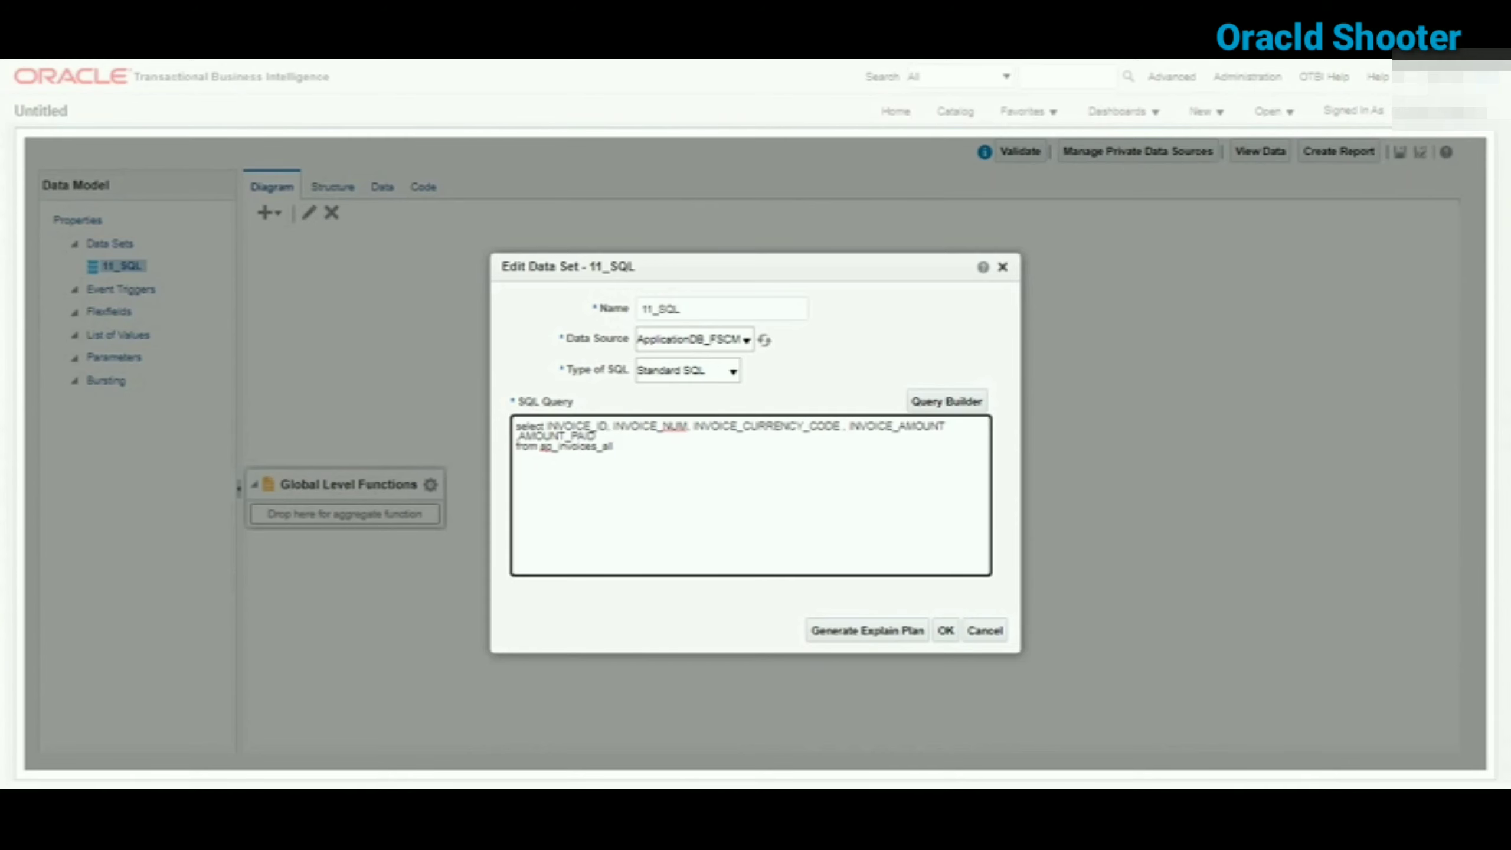
{"action": "key", "text": "Return"}
{"action": "type", "text": "where"}
{"action": "key", "text": "ctrl+v"}
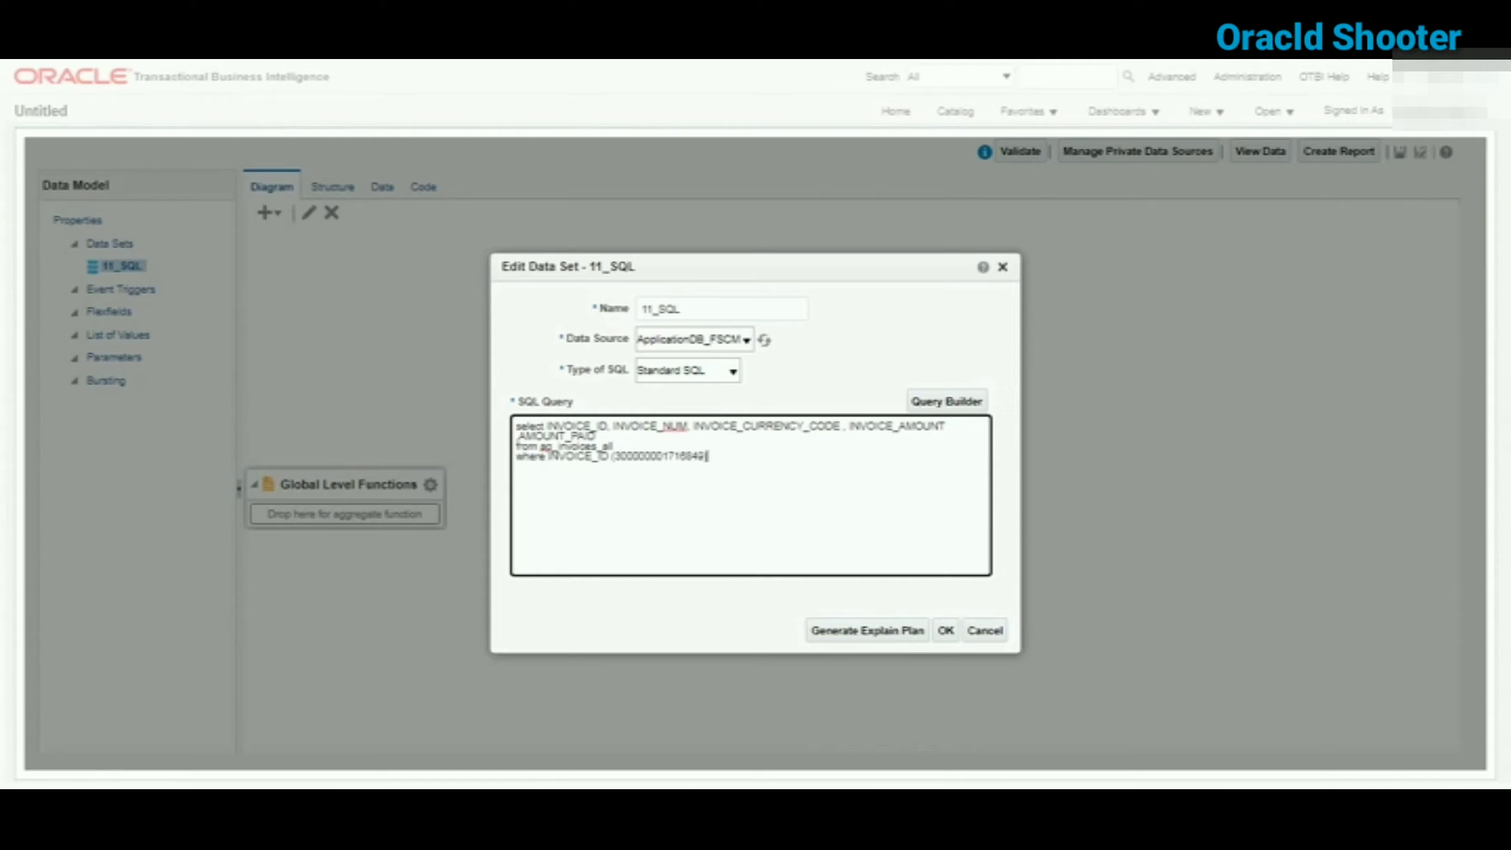
{"action": "key", "text": "BackSpace"}
{"action": "left_click", "coordinate": [615, 455]}
{"action": "key", "text": "BackSpace"}
{"action": "type", "text": "="}
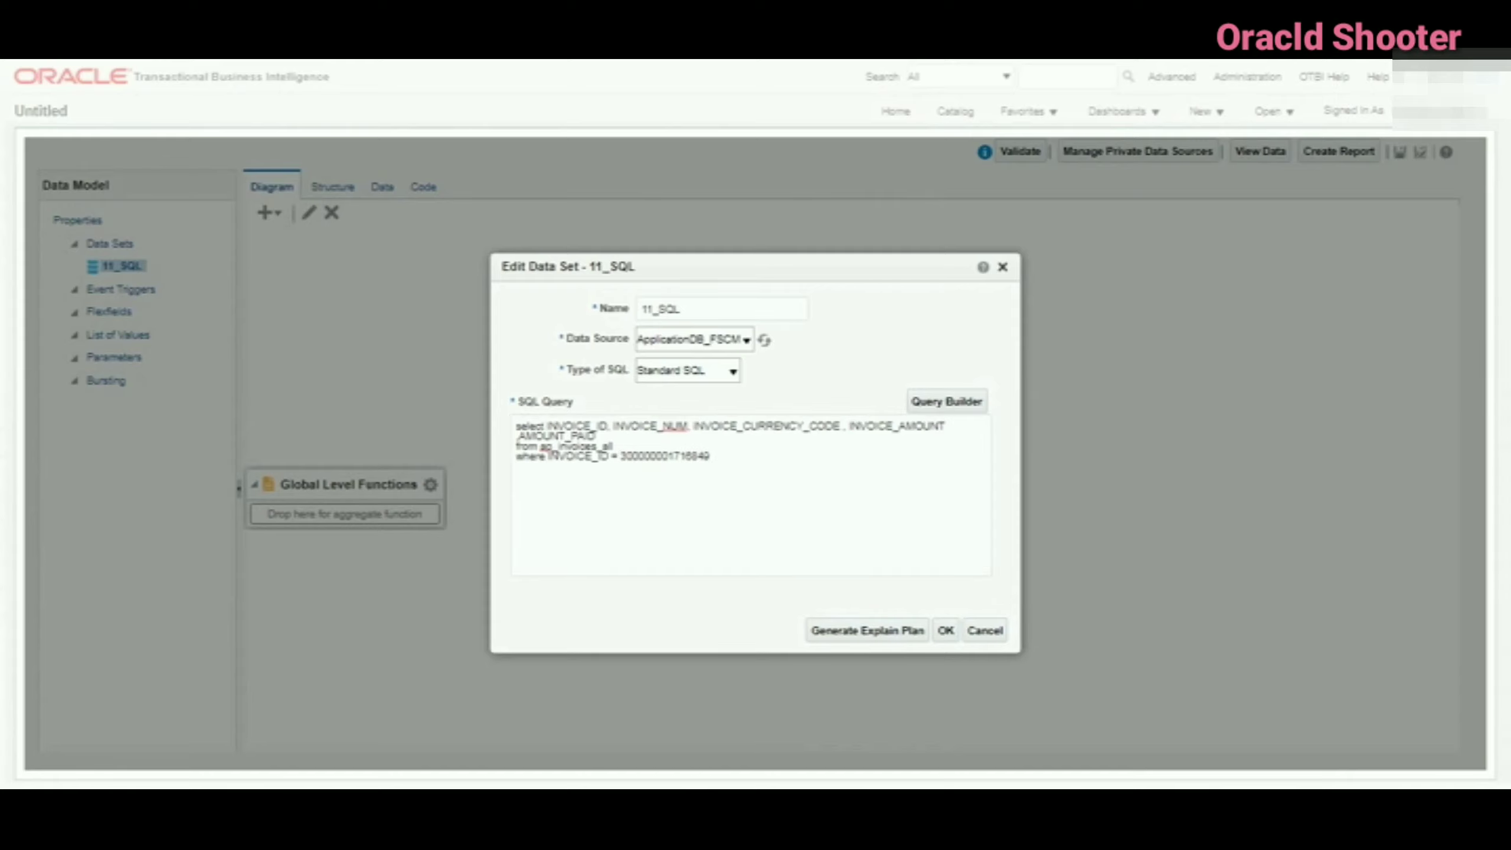
{"action": "left_click", "coordinate": [945, 630]}
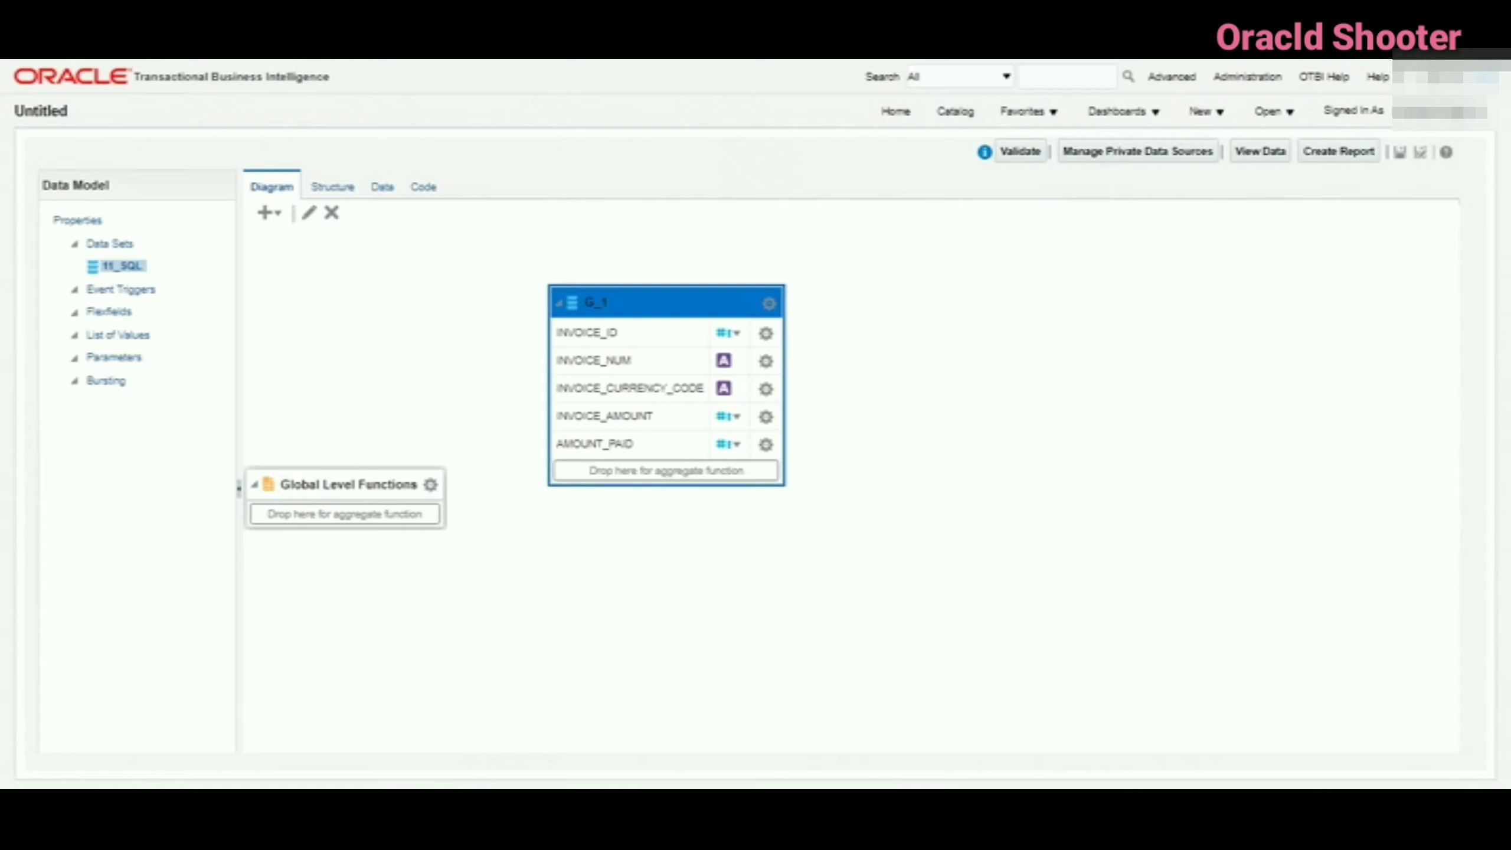
- Save and validate the data model, then dismiss the warning about column names exceeding 15 characters
{"action": "left_click", "coordinate": [1260, 151]}
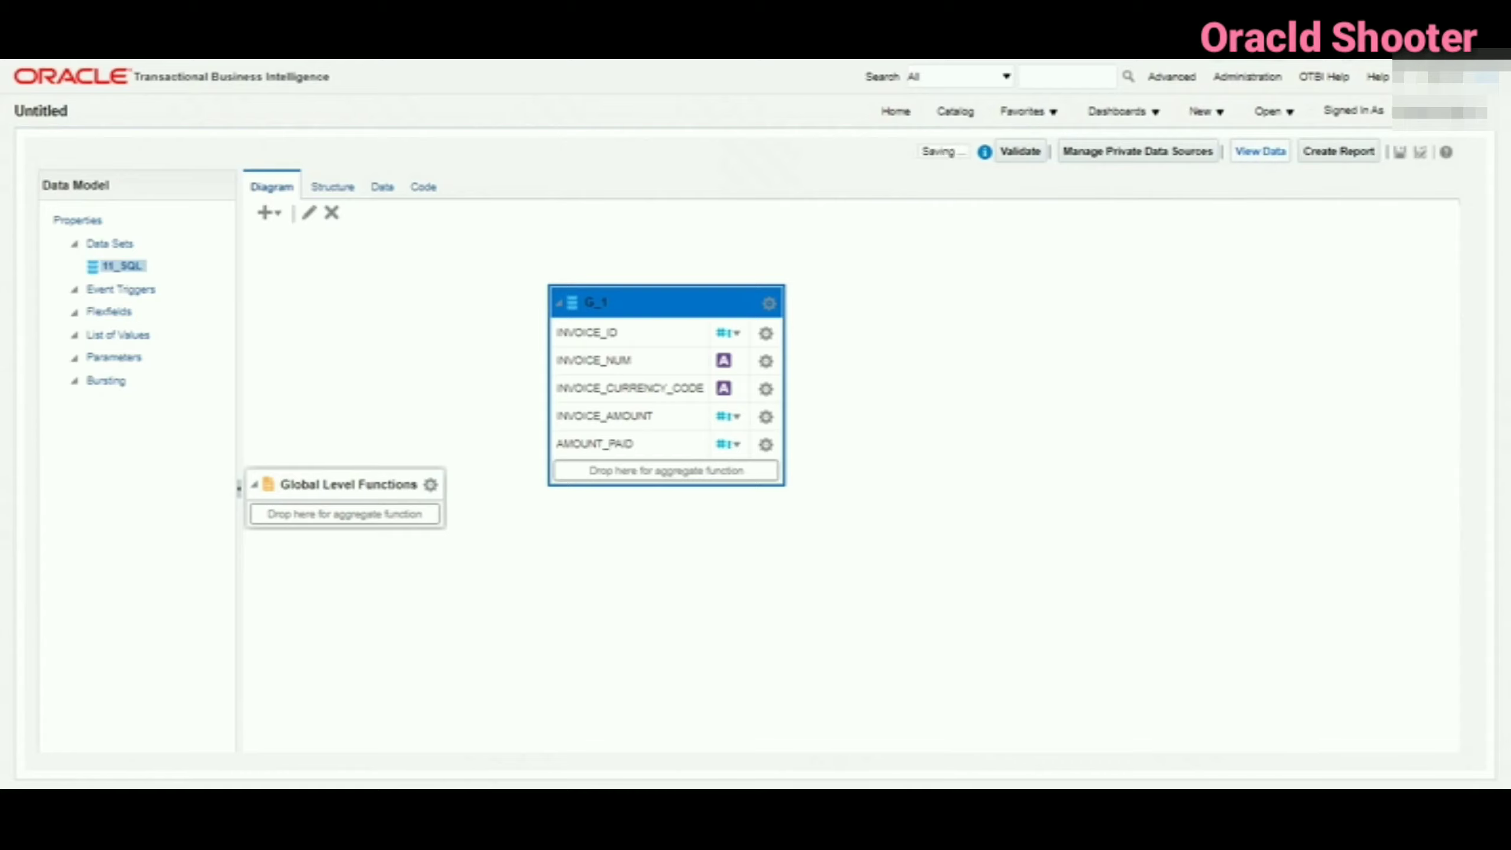
{"action": "left_click", "coordinate": [1019, 151]}
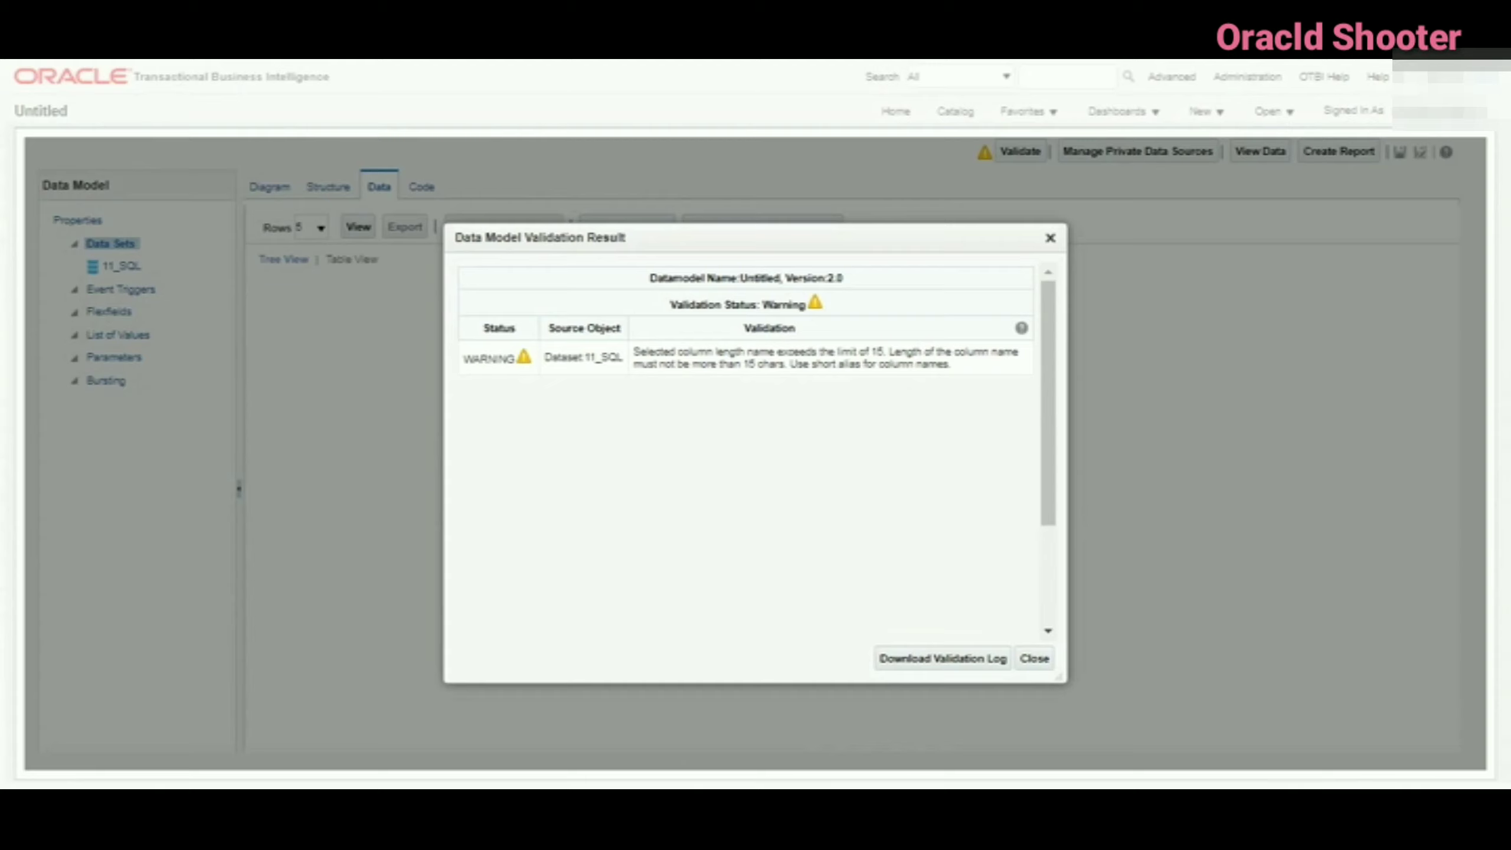
{"action": "left_click", "coordinate": [1034, 658]}
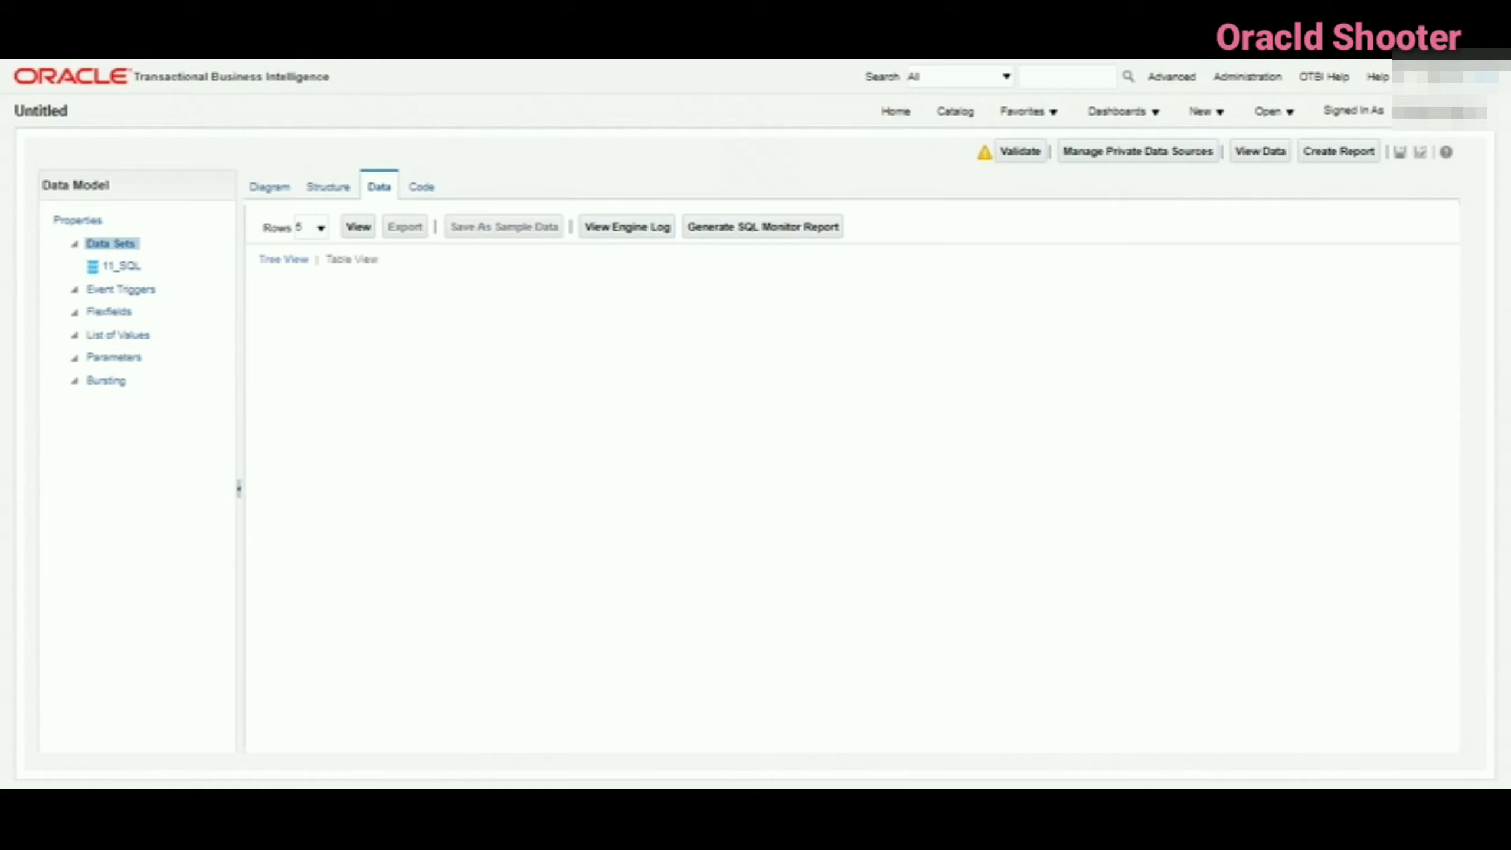
{"action": "left_click", "coordinate": [311, 227]}
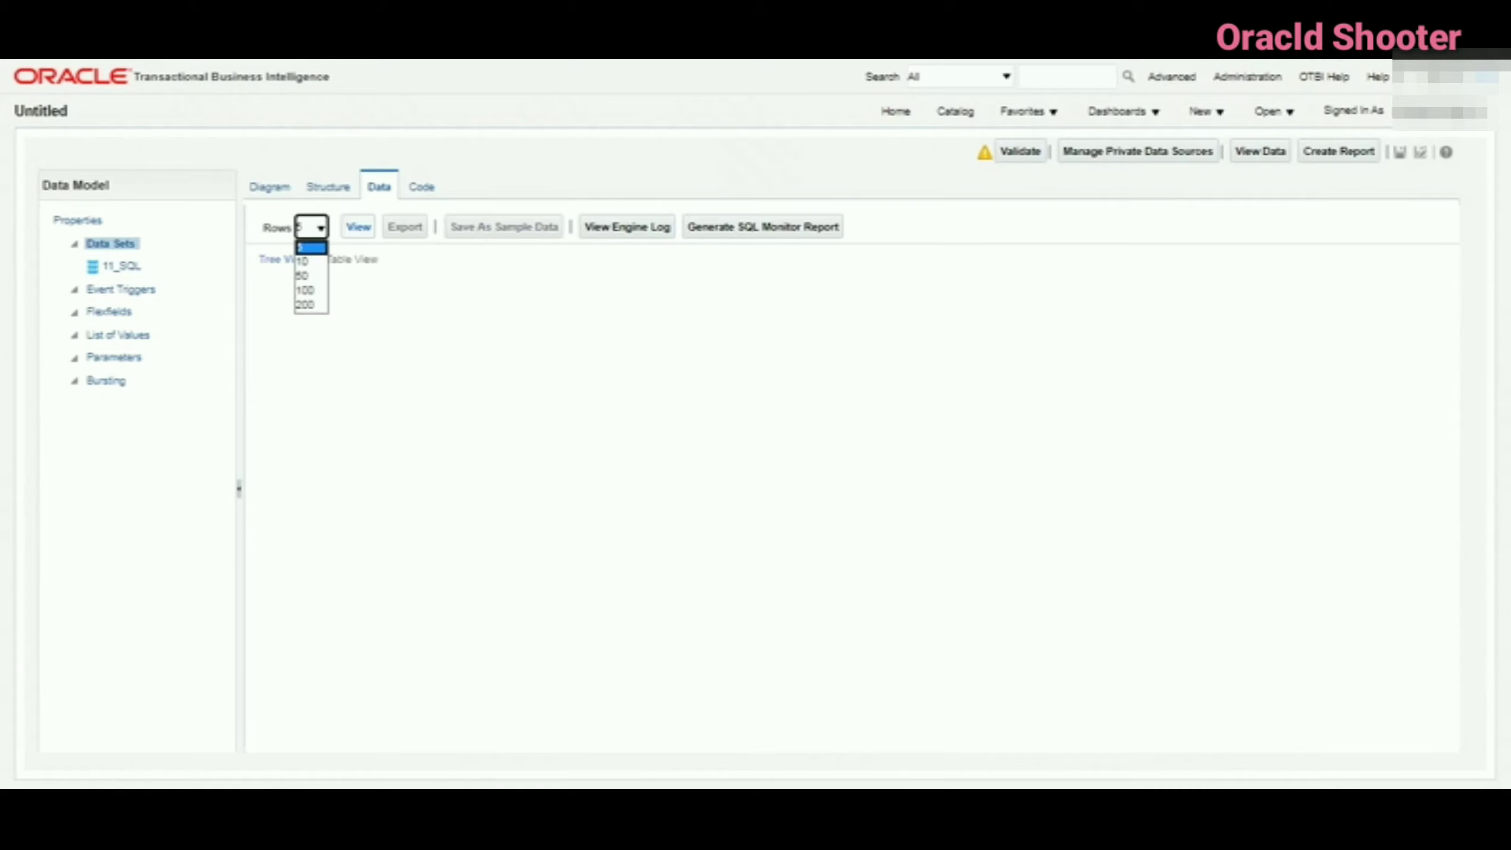
- Preview the single filtered Delhi invoice (INR 1280, 1180 paid) in Table View and export it as XML
{"action": "left_click", "coordinate": [358, 227]}
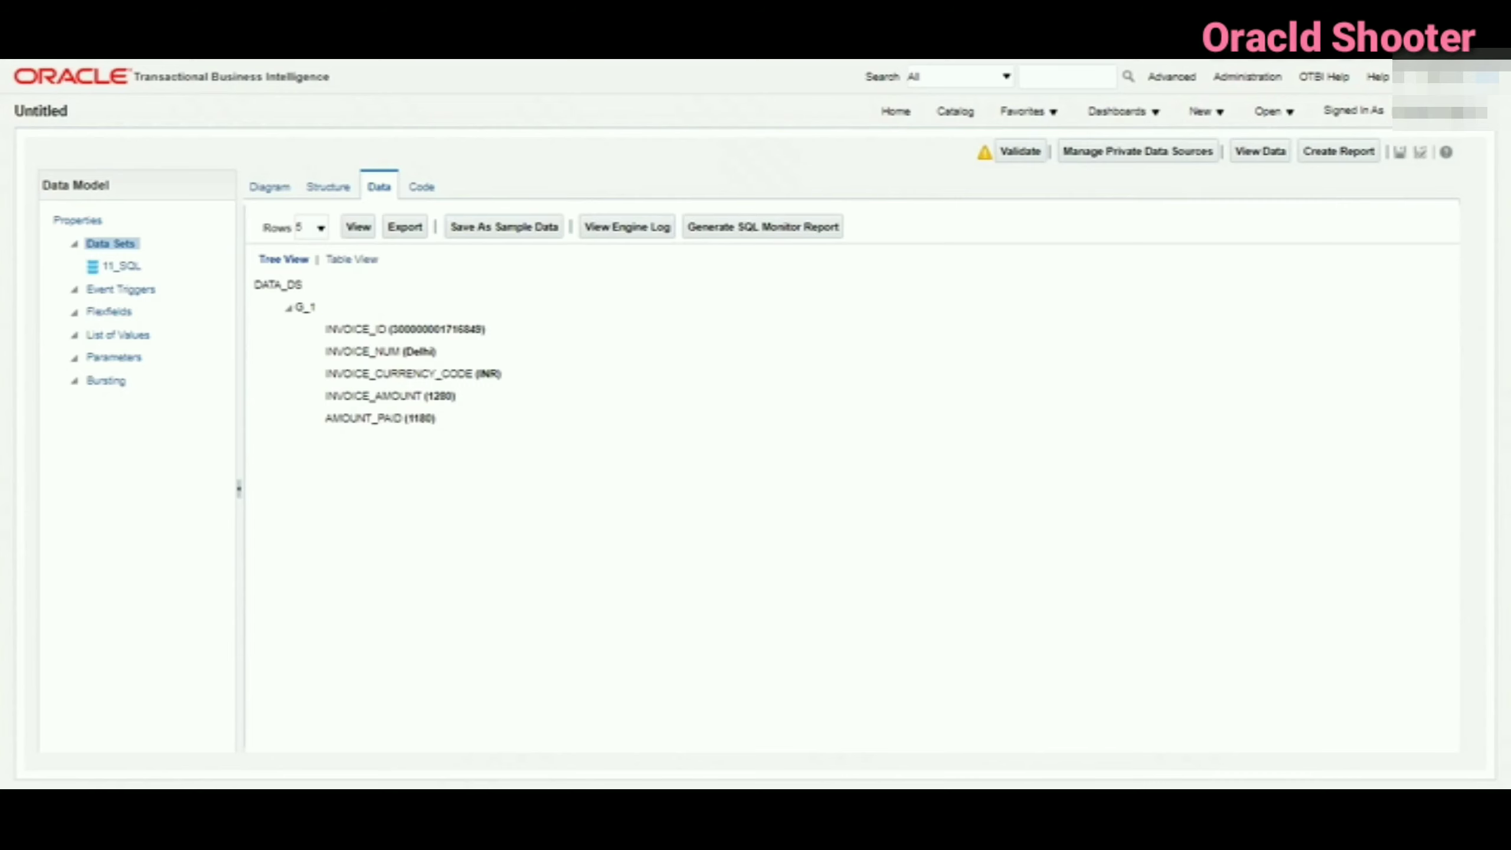
{"action": "left_click", "coordinate": [351, 259]}
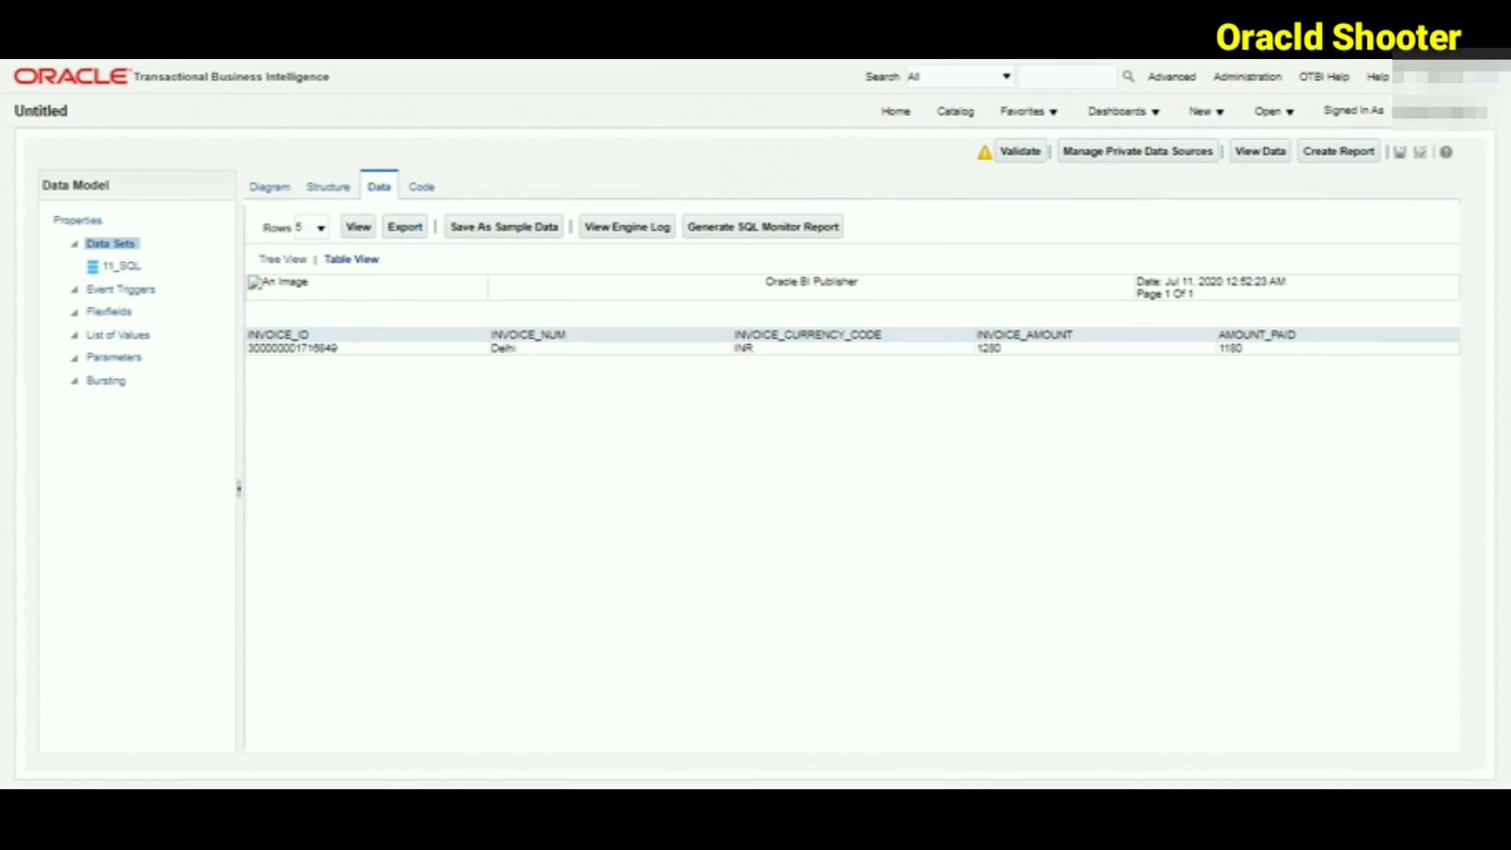
{"action": "left_click", "coordinate": [405, 227]}
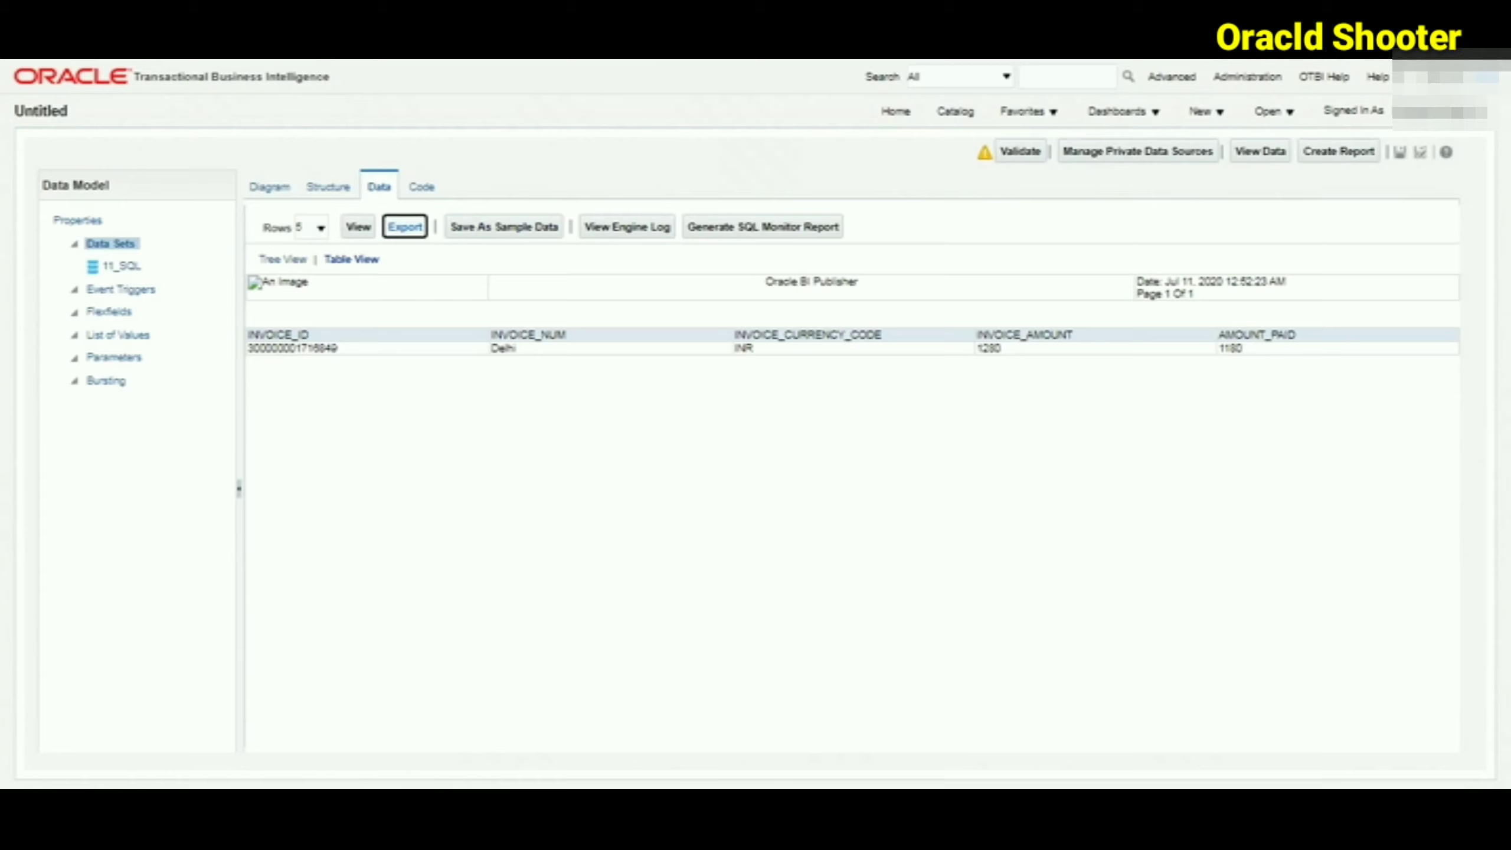